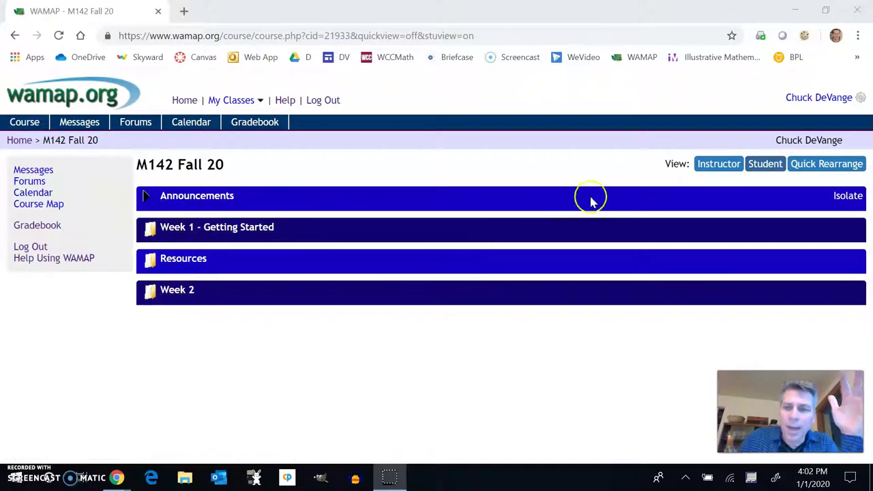
Preview the course page in instructor view, then switch back to student view
click(707, 169)
scroll(335, 287, down, 3)
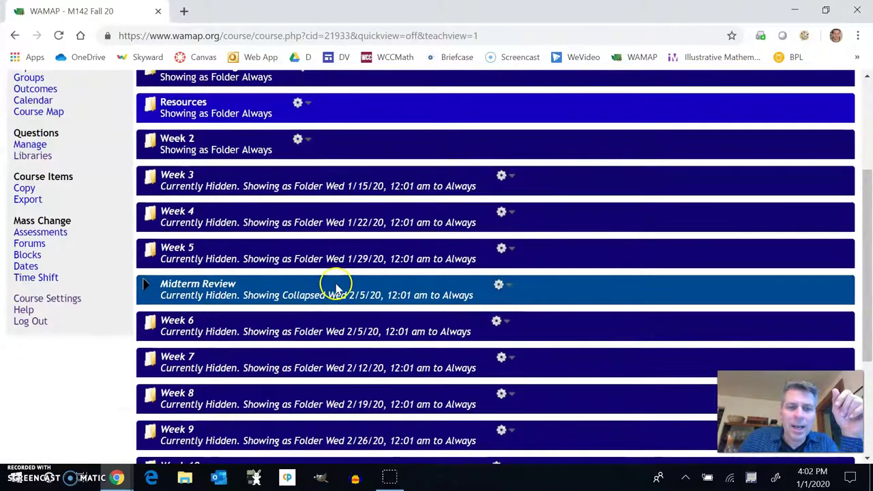
scroll(229, 312, down, 3)
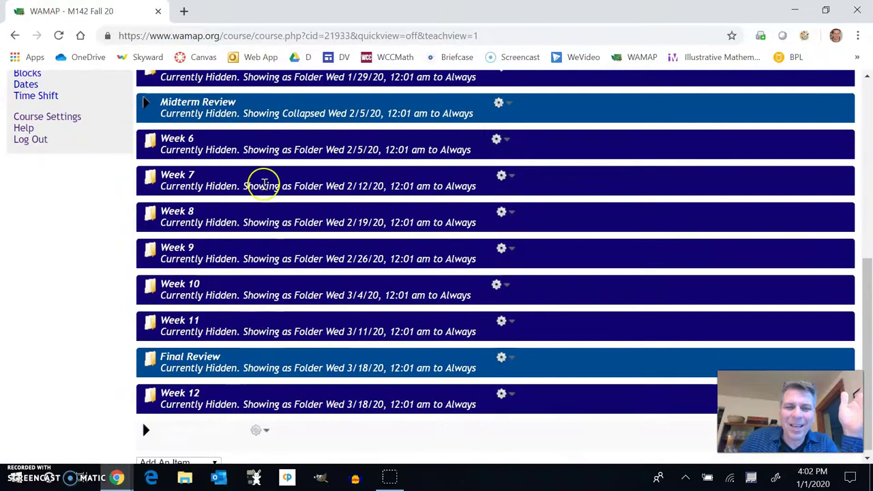
scroll(232, 312, up, 5)
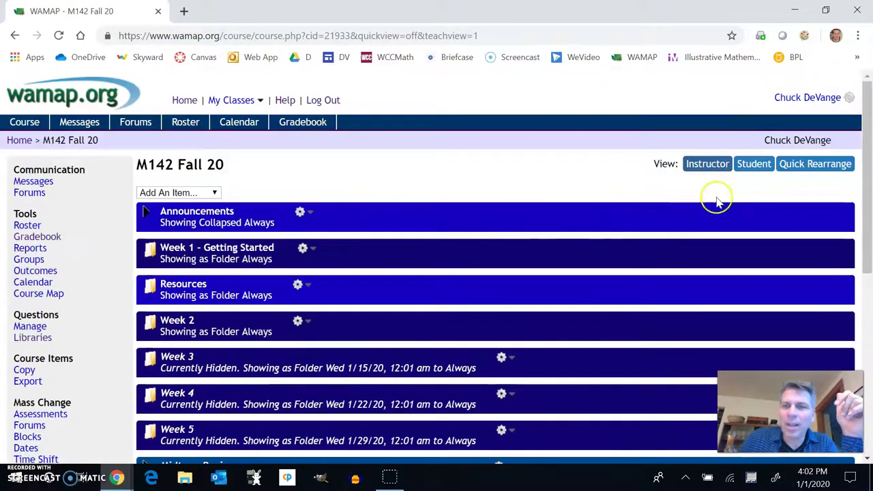
click(758, 165)
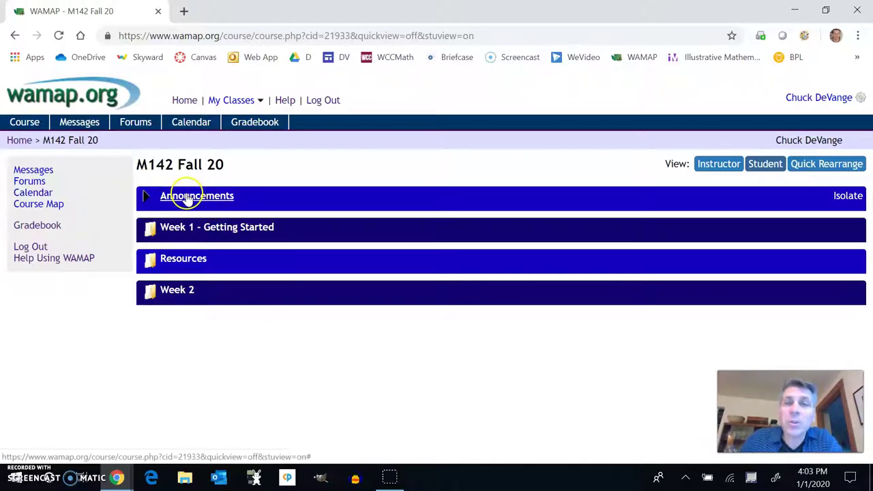
Expand the Announcements to read the welcome message, then collapse them again
click(146, 197)
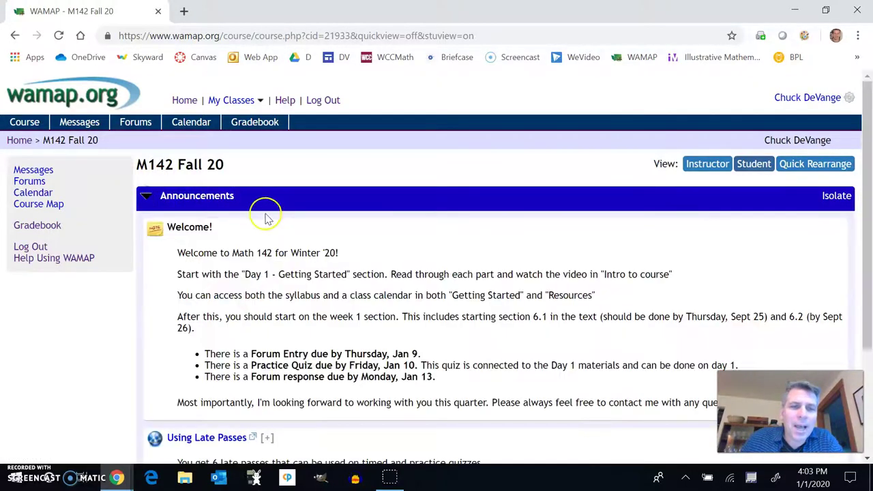
scroll(260, 321, down, 1)
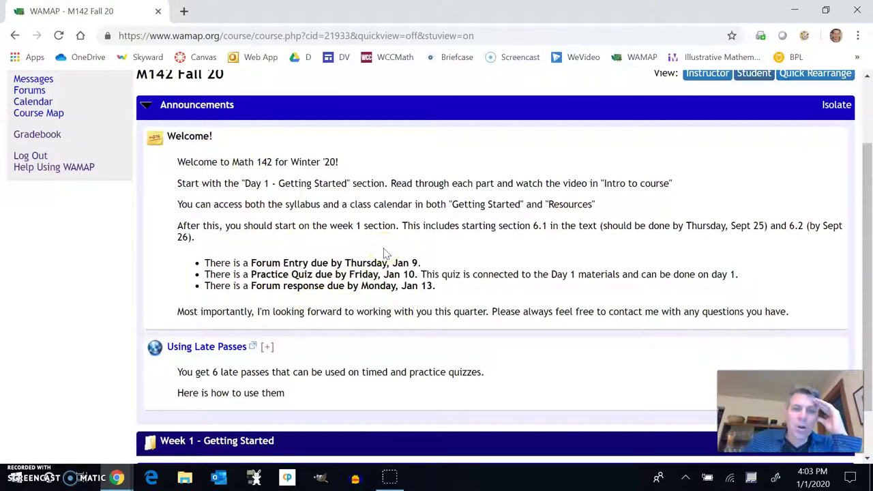
click(145, 105)
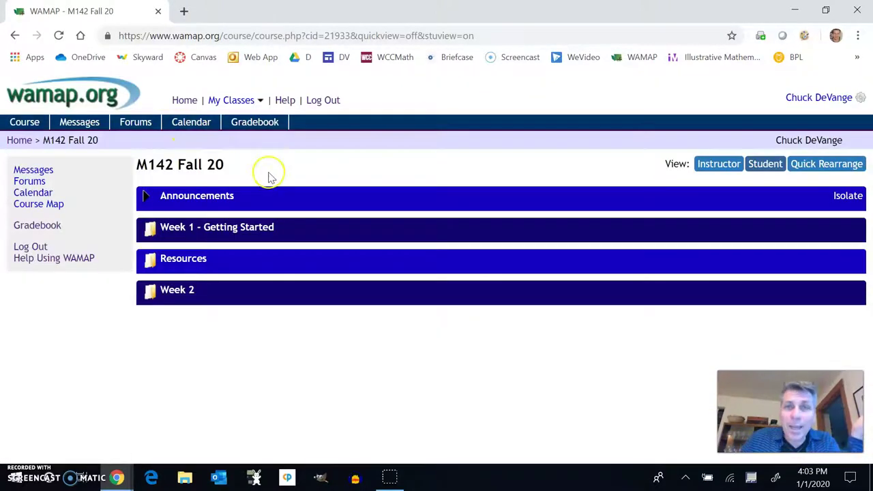
Browse the Week 1 - Getting Started folder, then return to the M142 Fall 20 course page
click(233, 232)
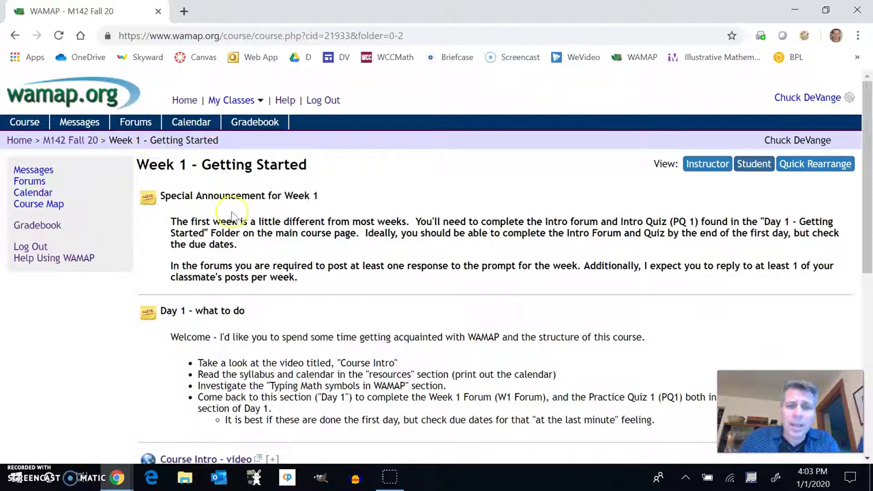
scroll(288, 357, down, 3)
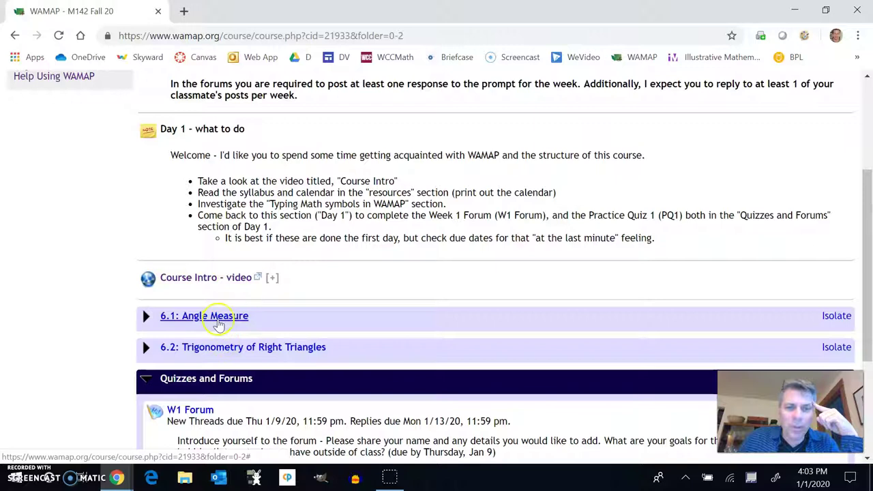
scroll(272, 320, down, 3)
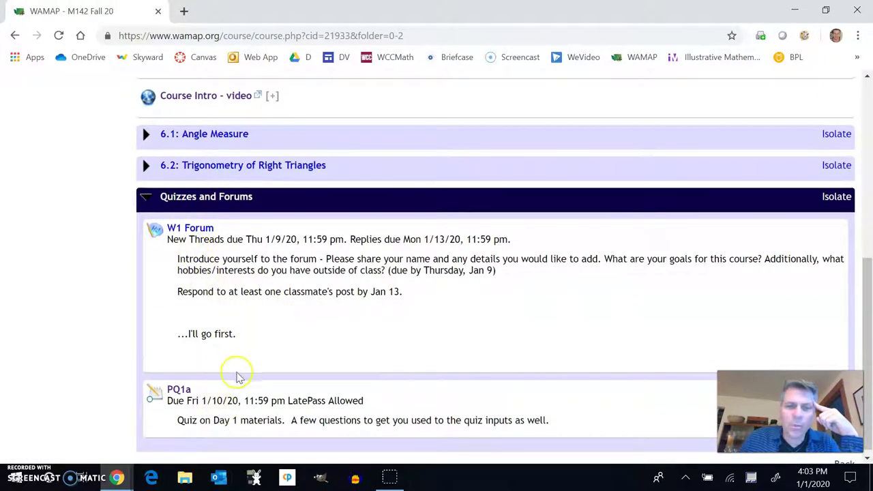
scroll(236, 332, up, 6)
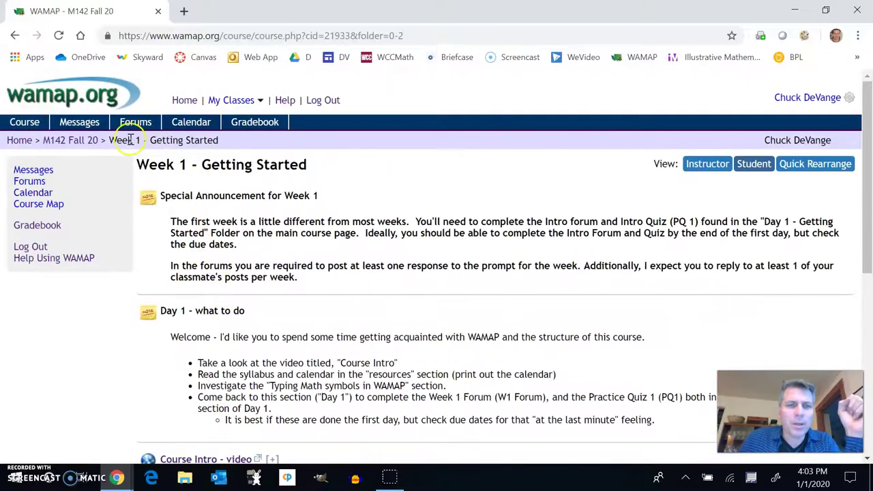
click(81, 141)
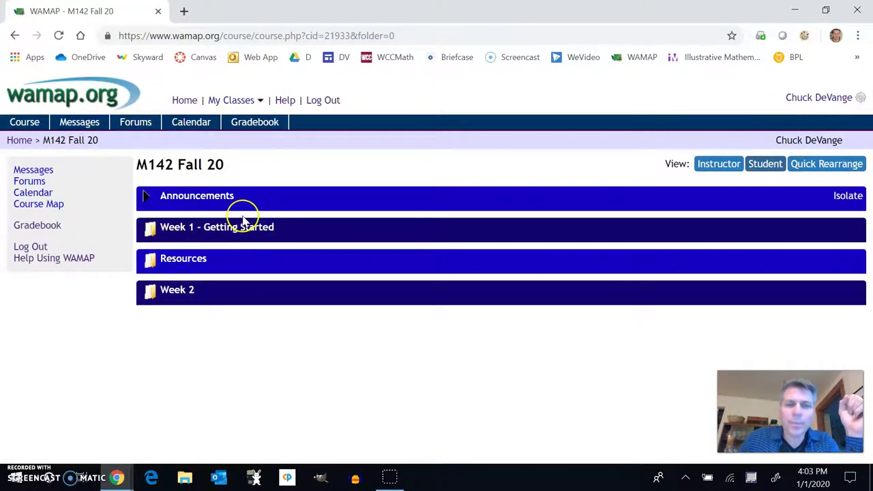
Open M142Syllabus_W20_OL_1.pdf from Resources' Syllabus and Calendar section in a new tab
click(195, 259)
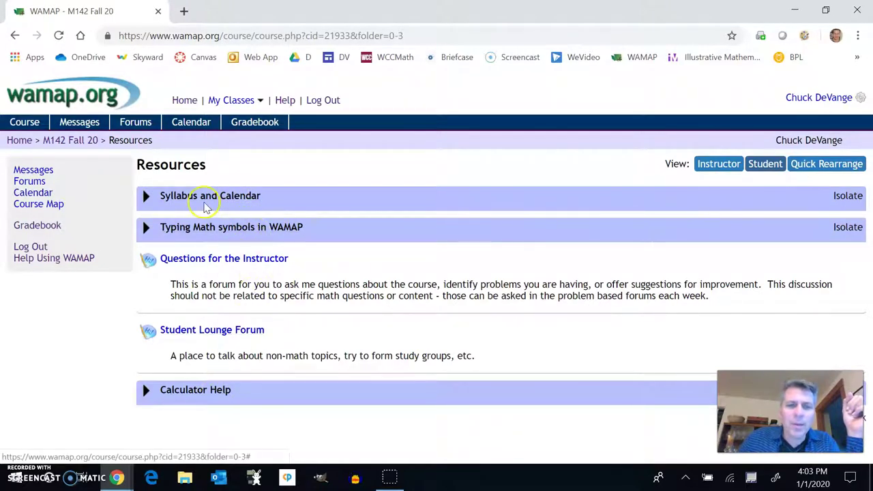
click(203, 197)
click(253, 254)
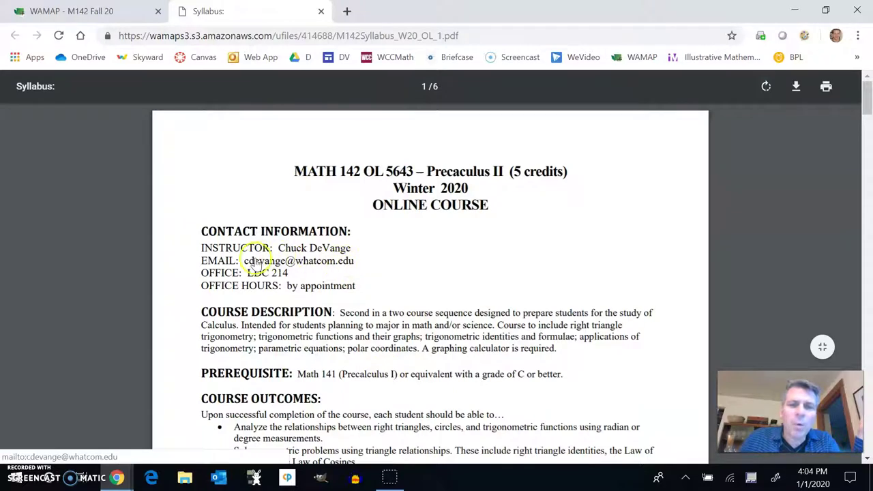
Scroll the MATH 142 syllabus PDF down to the exam schedule (midterm Feb 11, final March 26)
click(124, 11)
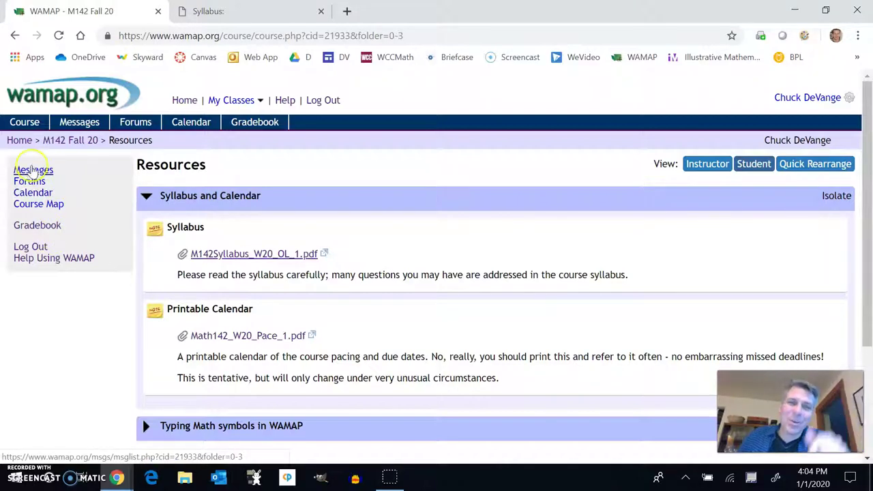
click(213, 18)
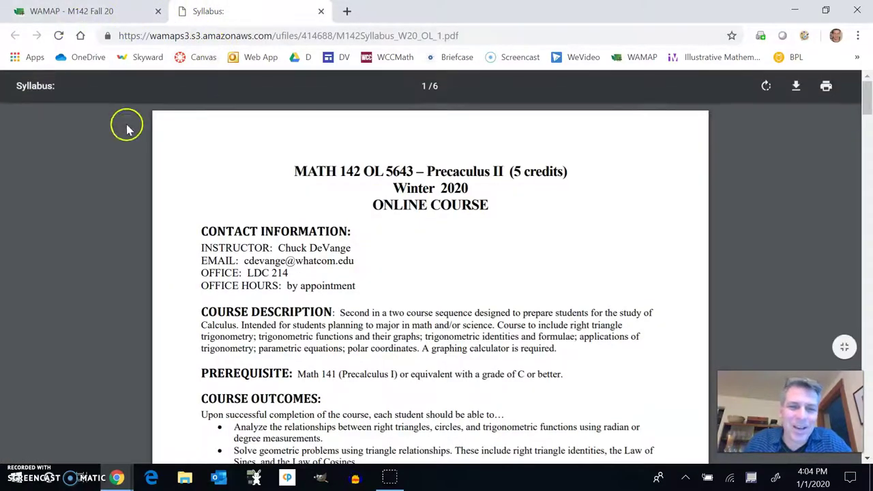
scroll(380, 234, down, 3)
scroll(380, 256, down, 4)
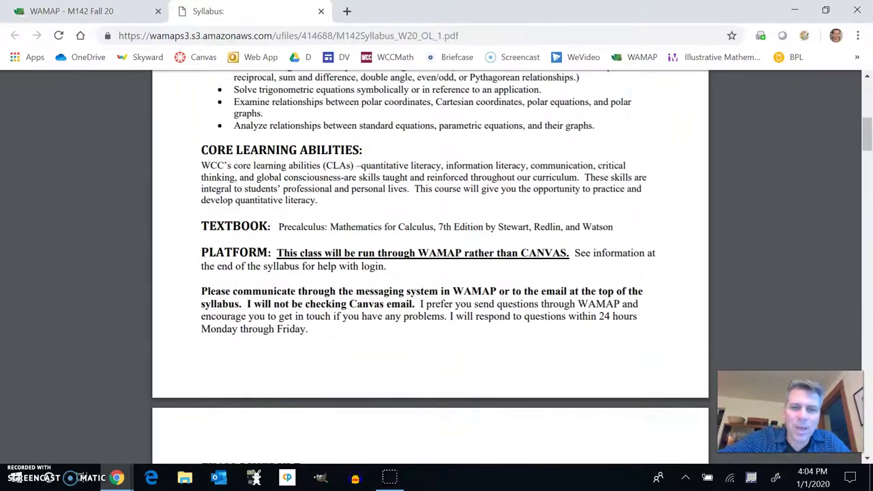
scroll(430, 266, down, 6)
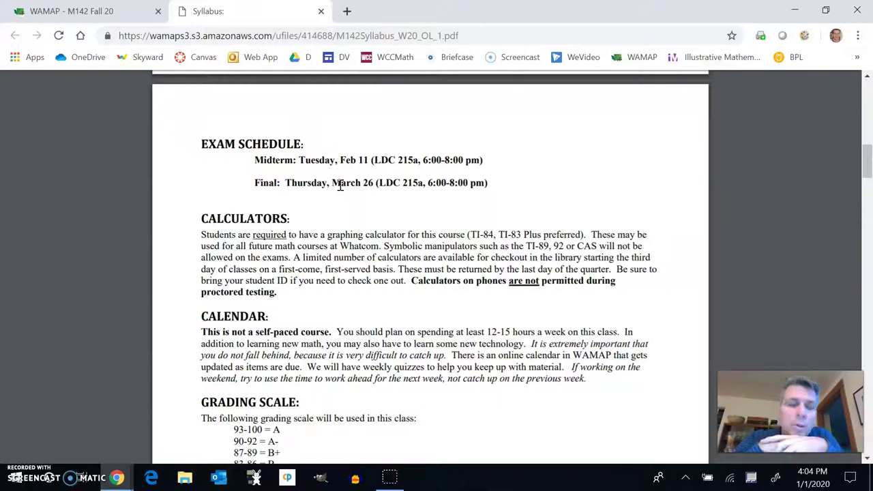
Scroll the syllabus past Calculators, Grading Scale and the weighting table to Practice Quizzes/Forums
scroll(340, 186, down, 2)
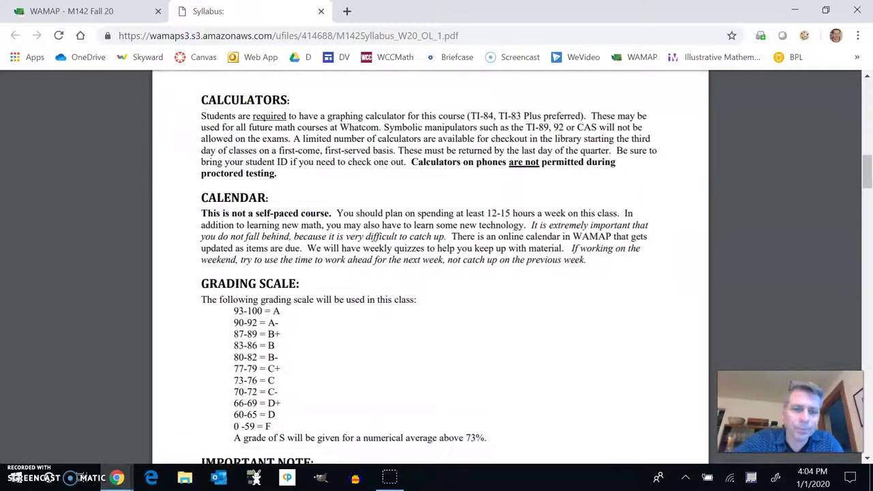
scroll(340, 185, up, 2)
scroll(428, 267, down, 3)
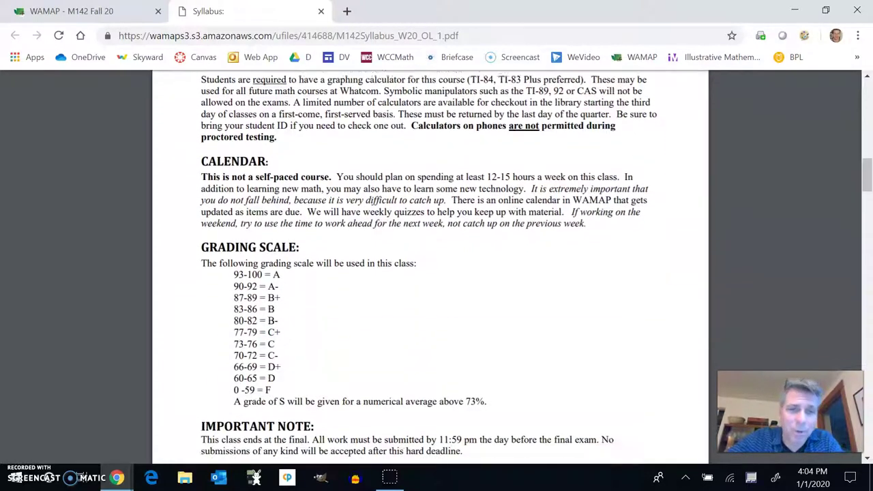
scroll(429, 266, down, 4)
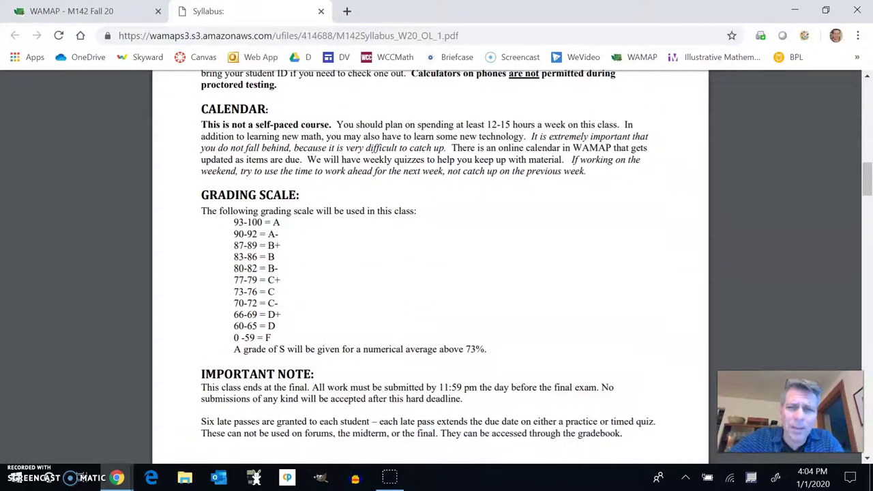
scroll(429, 266, up, 2)
scroll(430, 266, down, 6)
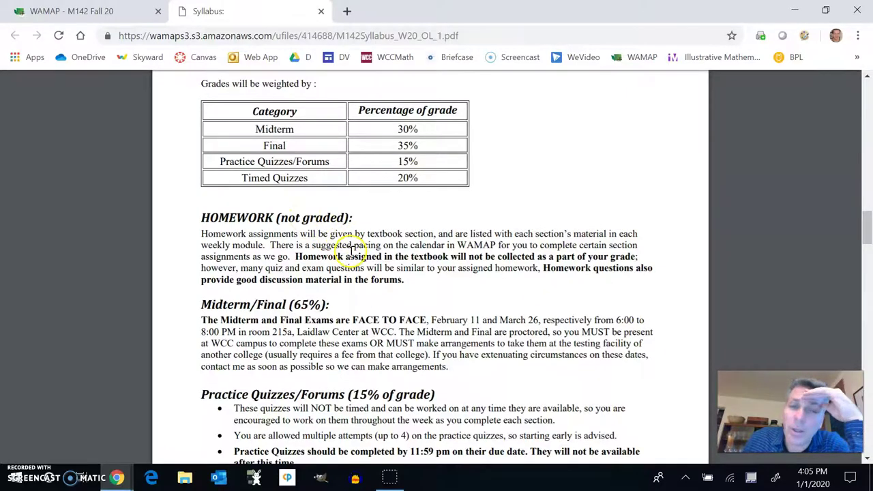
scroll(351, 252, down, 3)
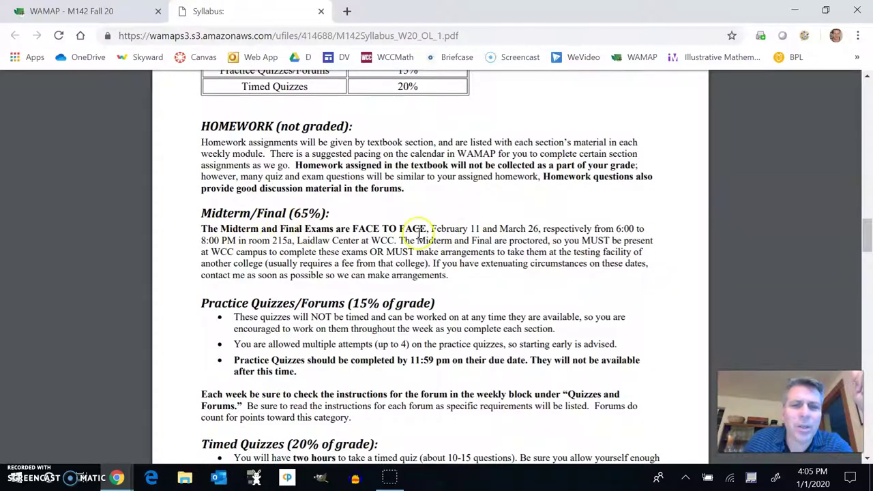
scroll(491, 232, down, 3)
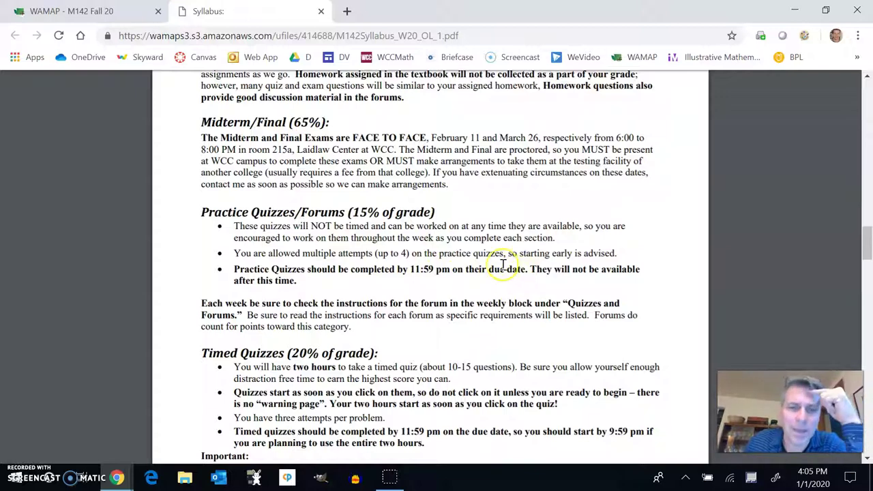
scroll(498, 266, down, 3)
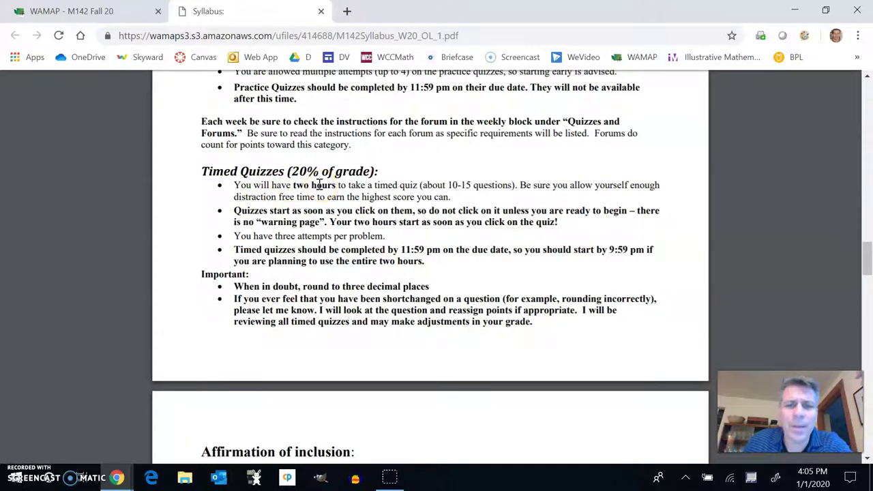
scroll(302, 185, up, 2)
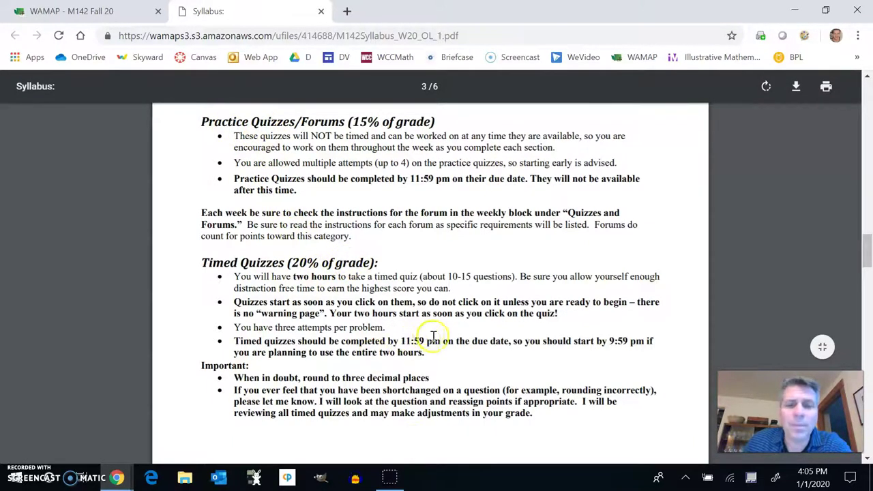
scroll(383, 372, down, 1)
scroll(383, 372, down, 1)
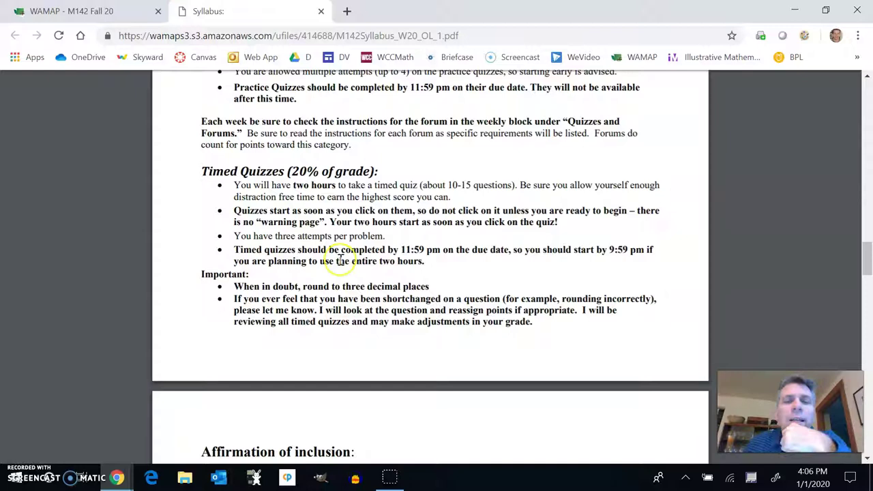
scroll(339, 260, up, 3)
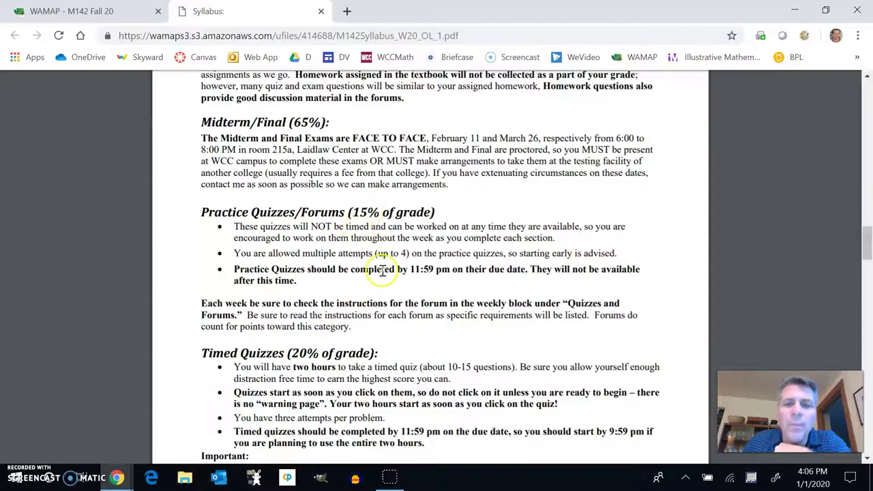
Scroll the rest of the syllabus, highlight 'math center', and close the syllabus tab
scroll(385, 287, down, 3)
scroll(401, 341, down, 12)
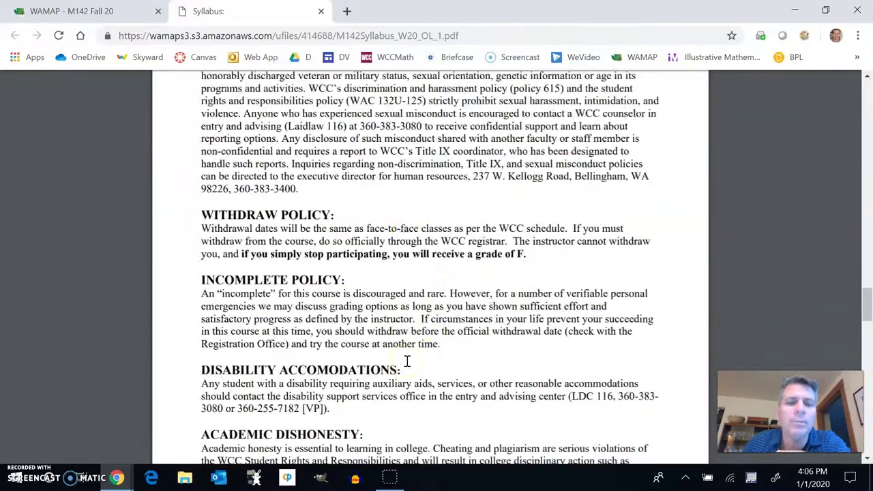
scroll(407, 360, down, 10)
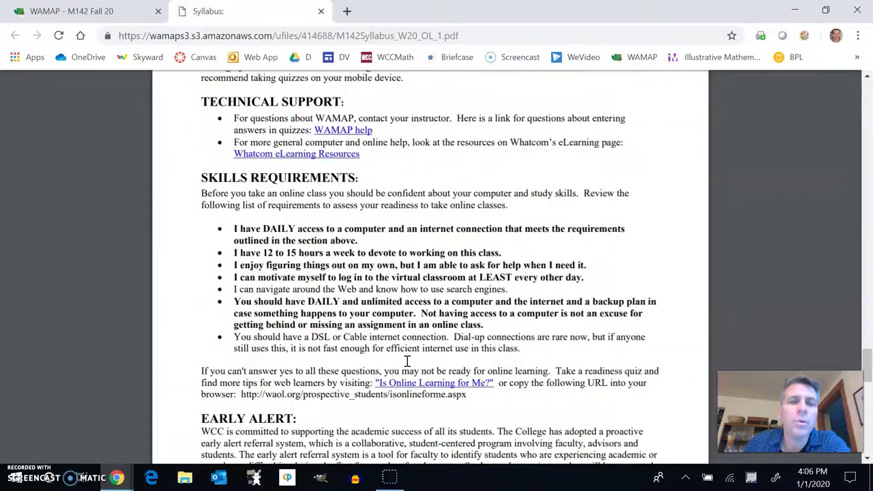
scroll(407, 360, down, 10)
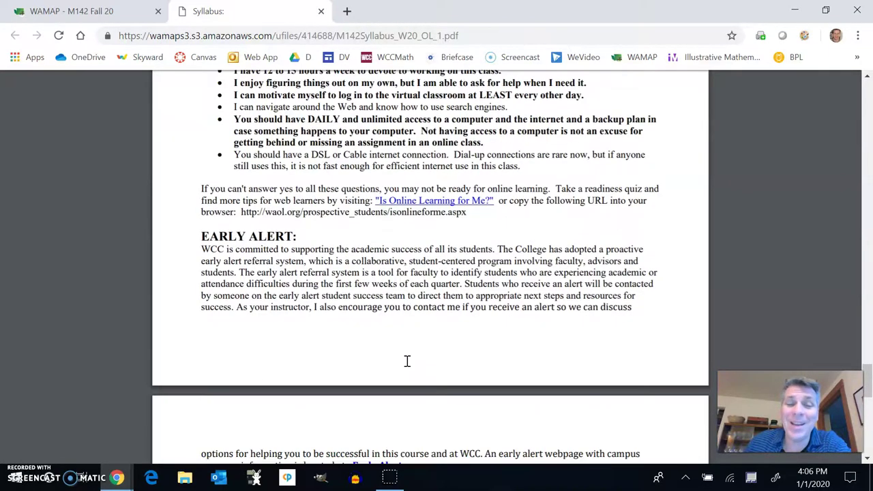
scroll(407, 361, up, 3)
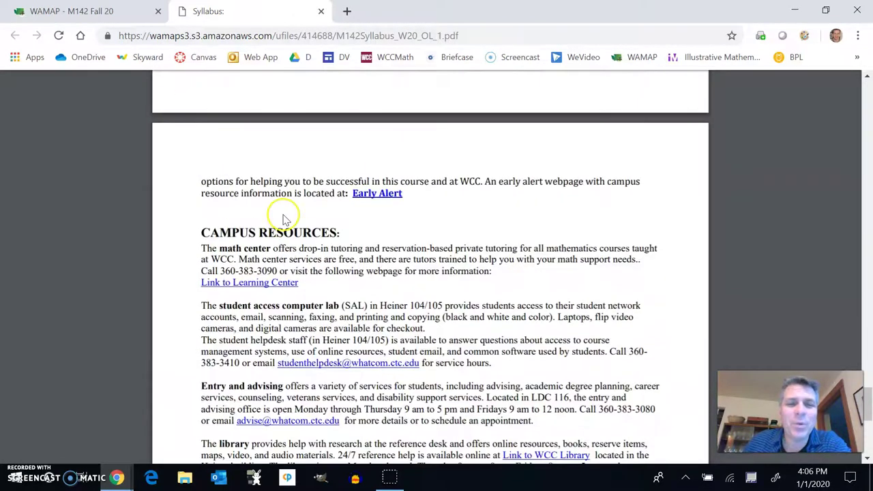
drag(218, 249, 269, 250)
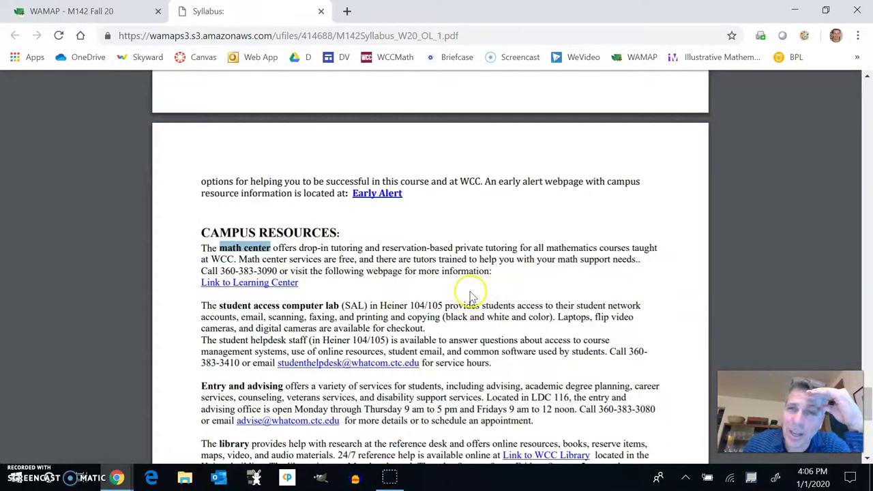
scroll(475, 327, down, 3)
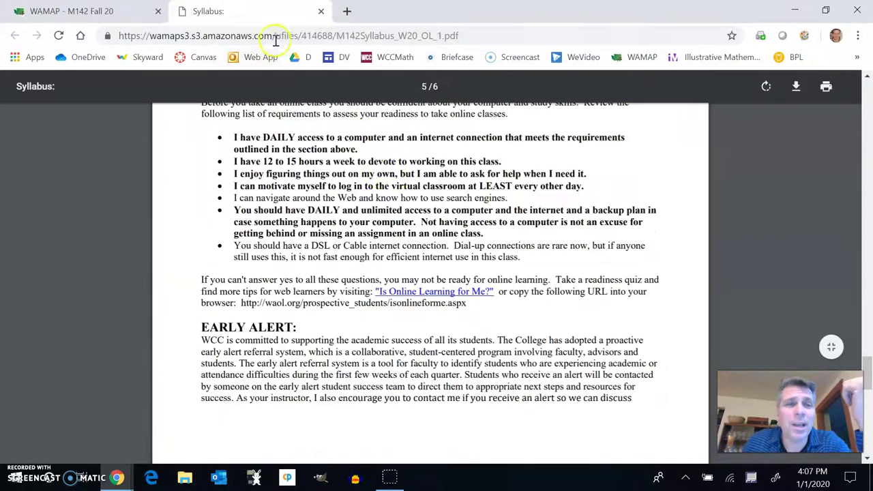
click(320, 13)
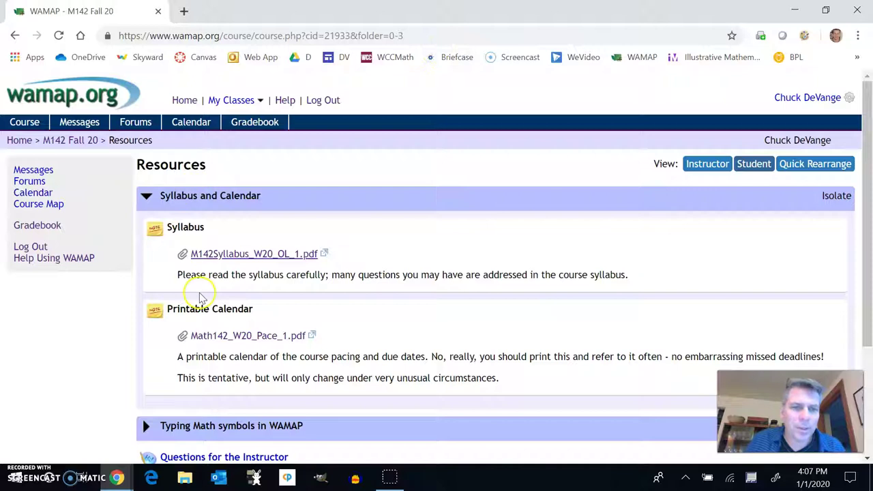
Open Math142_W20_Pace_1.pdf from Resources and scroll its weekly topics and due dates
click(276, 337)
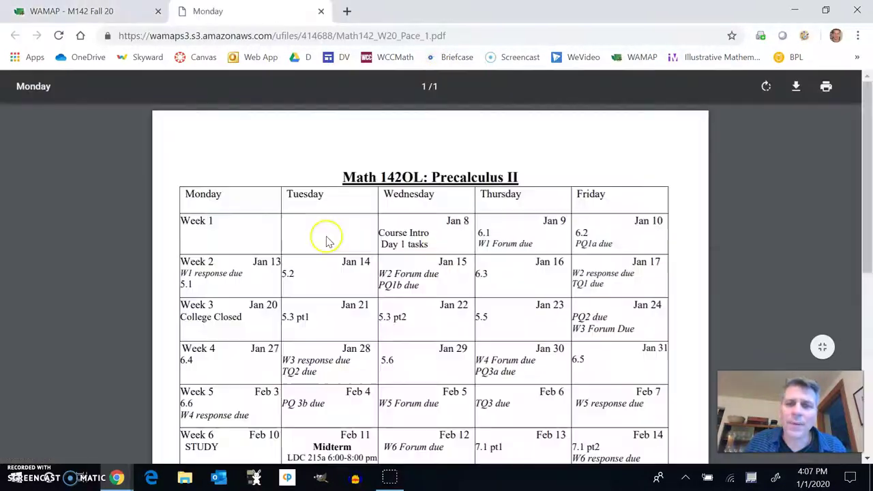
scroll(448, 285, down, 2)
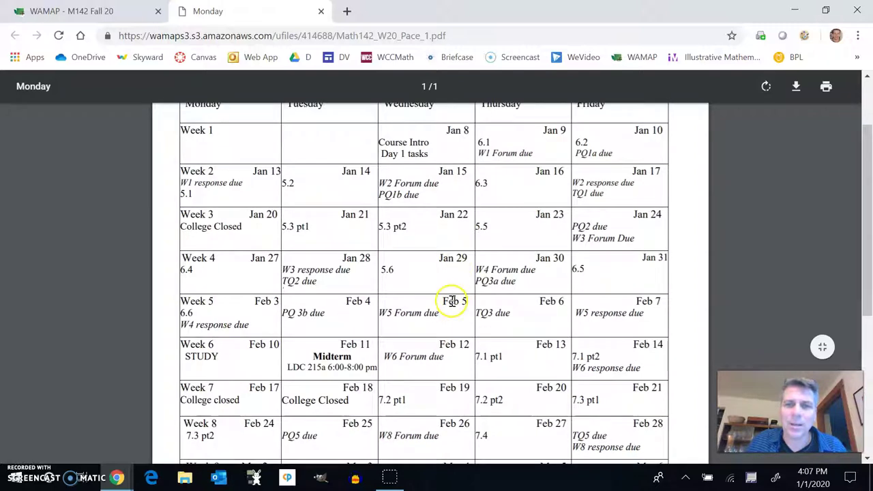
scroll(452, 298, up, 2)
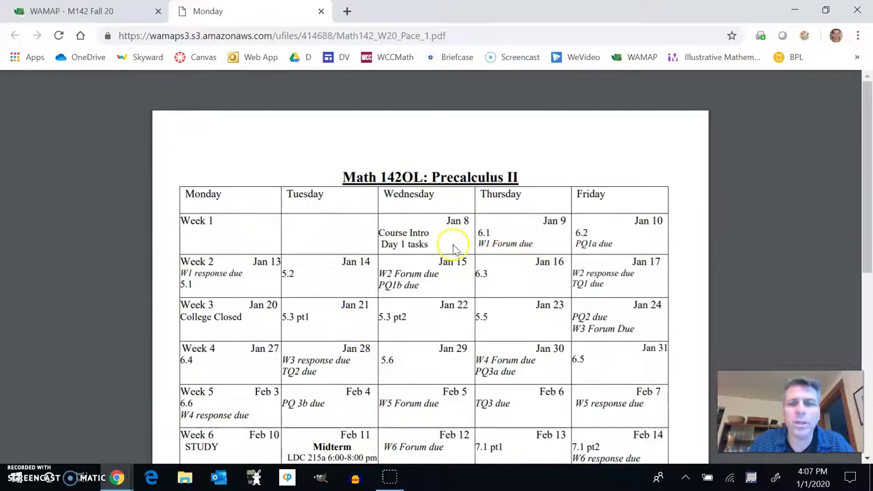
Go from Resources to the M142 Fall 20 course page and into Week 1 - Getting Started
click(61, 11)
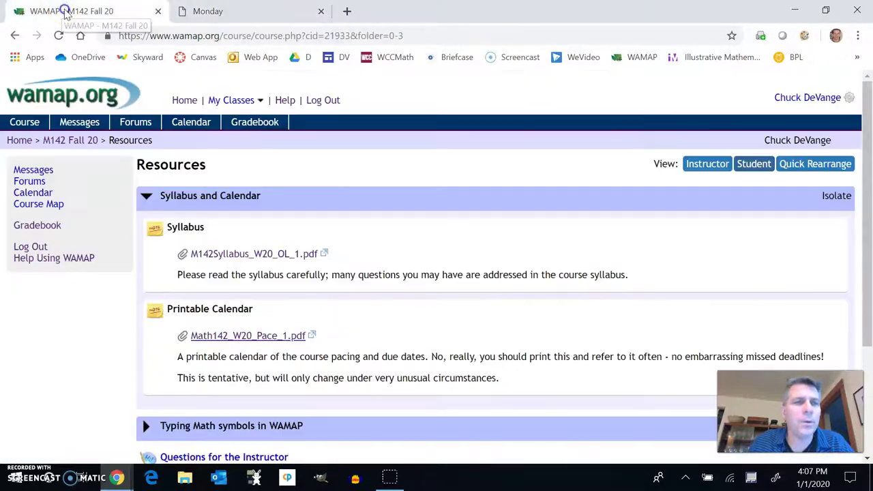
scroll(157, 219, down, 2)
scroll(166, 238, up, 3)
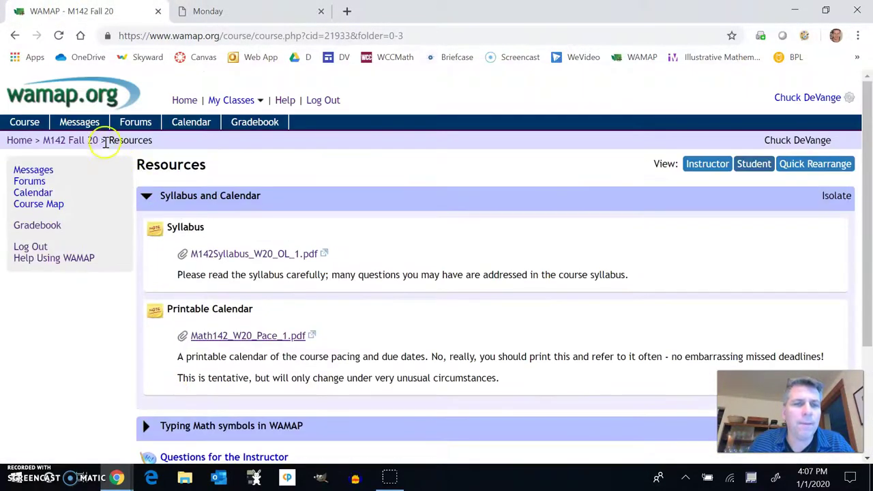
click(81, 147)
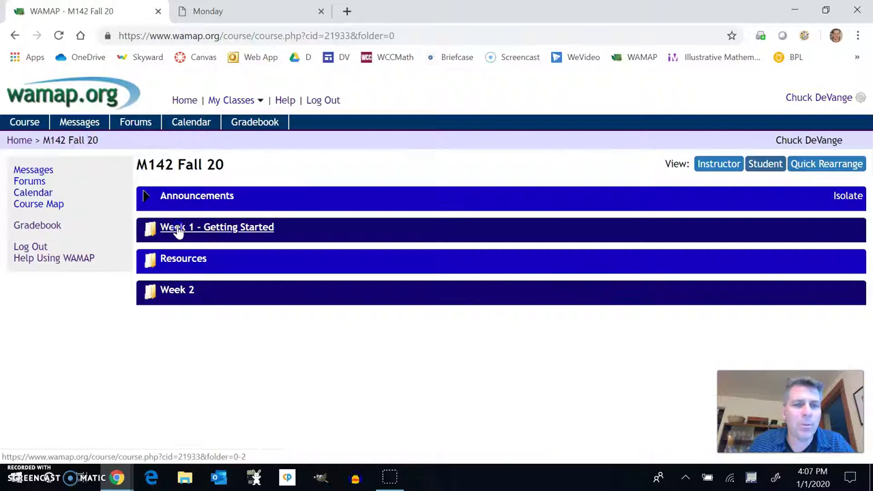
click(175, 227)
scroll(366, 260, down, 4)
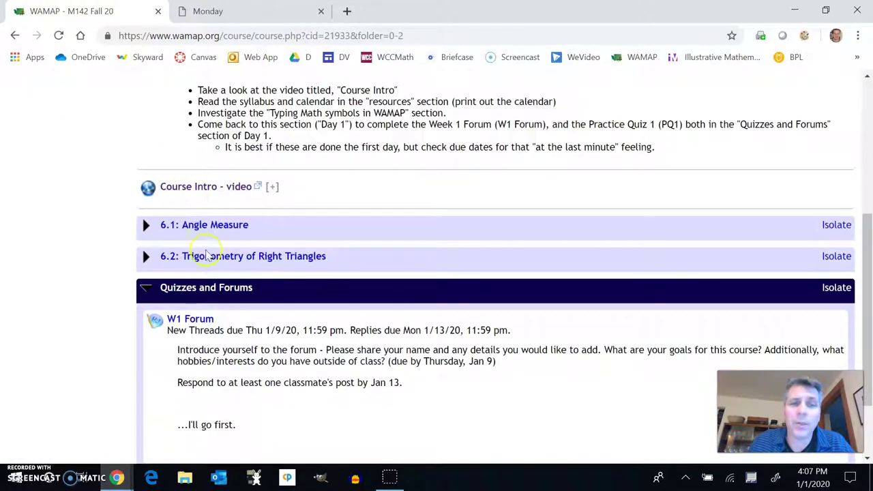
Compare against the pacing calendar PDF, then review the Week 1 sections and W1 Forum/PQ1a due dates
click(246, 11)
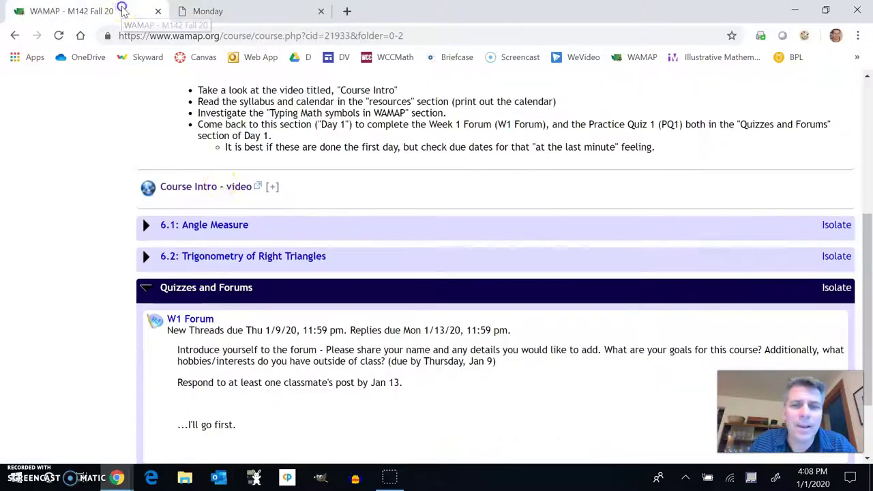
click(138, 8)
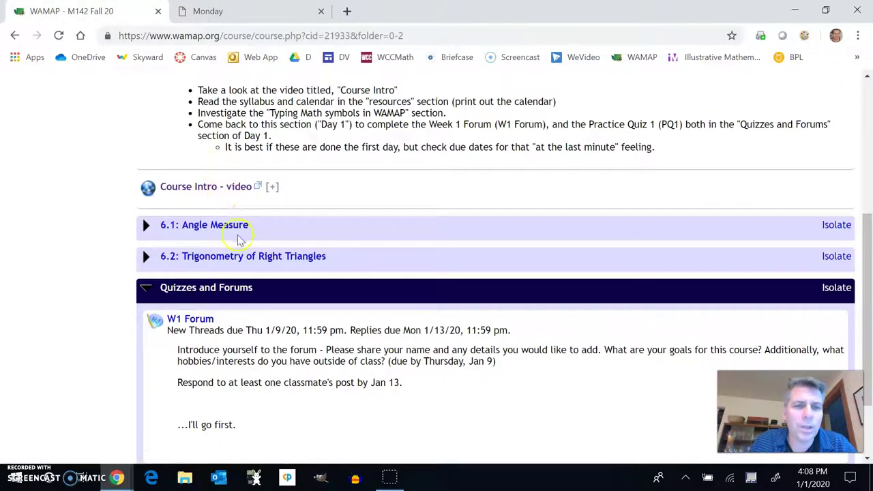
scroll(311, 243, down, 2)
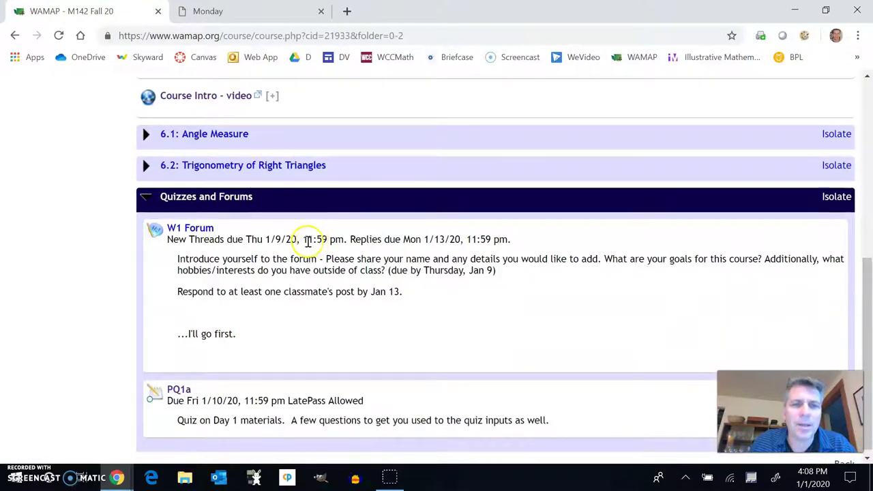
scroll(304, 242, up, 2)
Browse then collapse 6.1: Angle Measure, and open 6.2 to show its lecture, homework and video links
scroll(334, 249, up, 2)
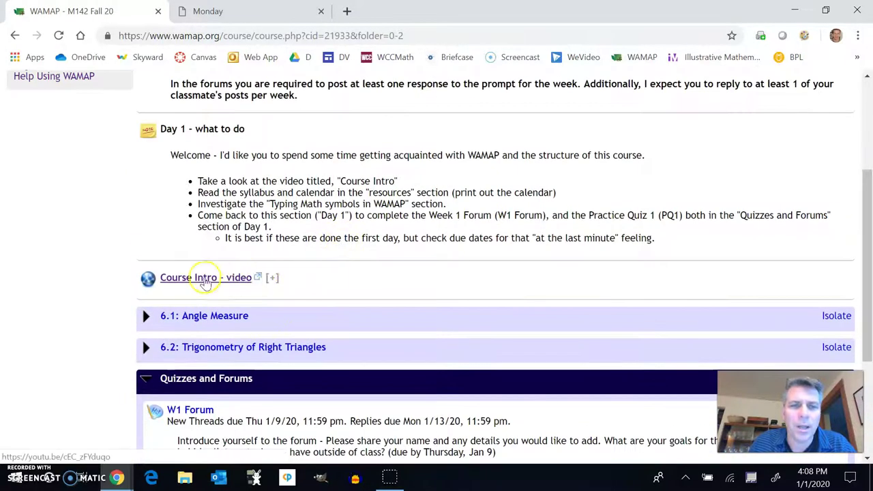
click(145, 316)
scroll(341, 282, down, 2)
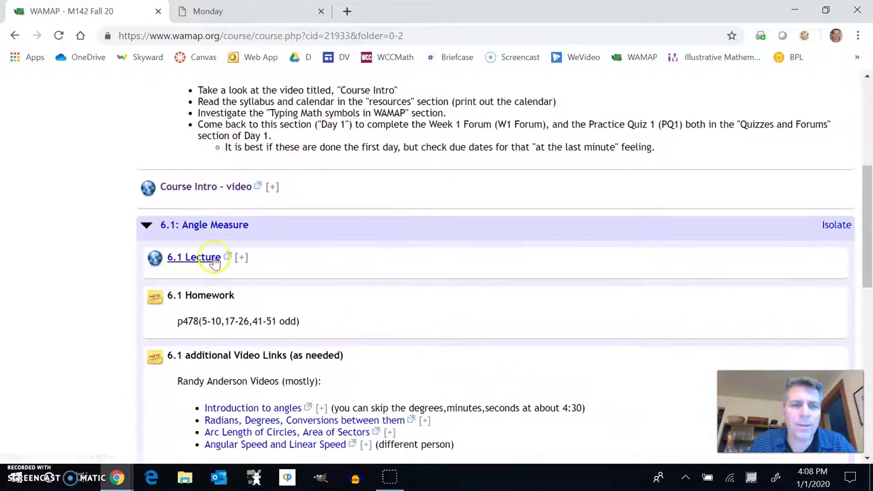
scroll(259, 222, down, 2)
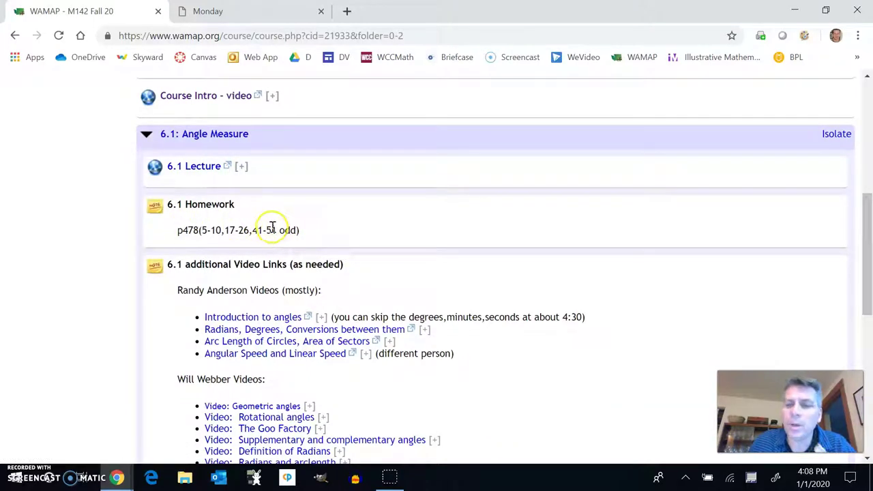
scroll(273, 225, down, 2)
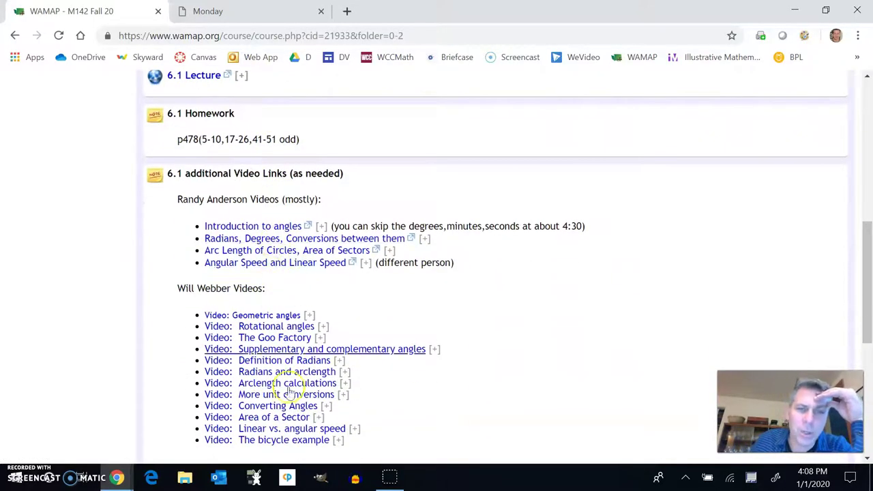
scroll(205, 191, up, 2)
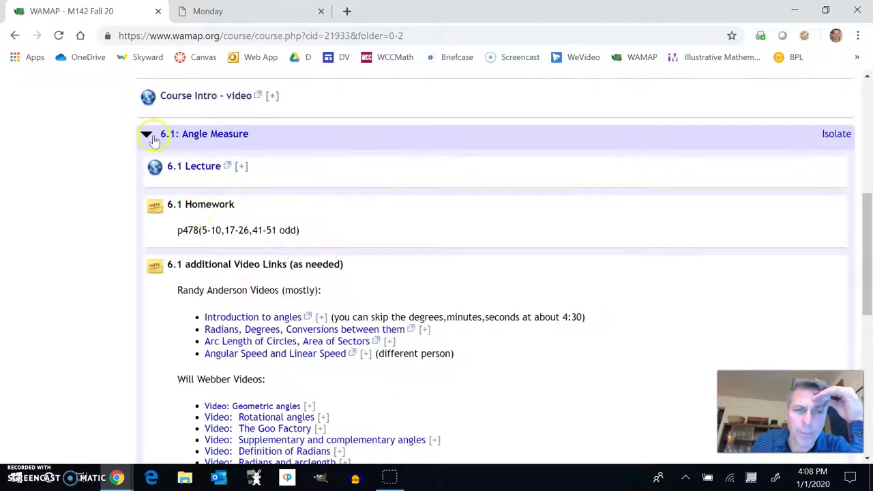
click(151, 136)
click(145, 165)
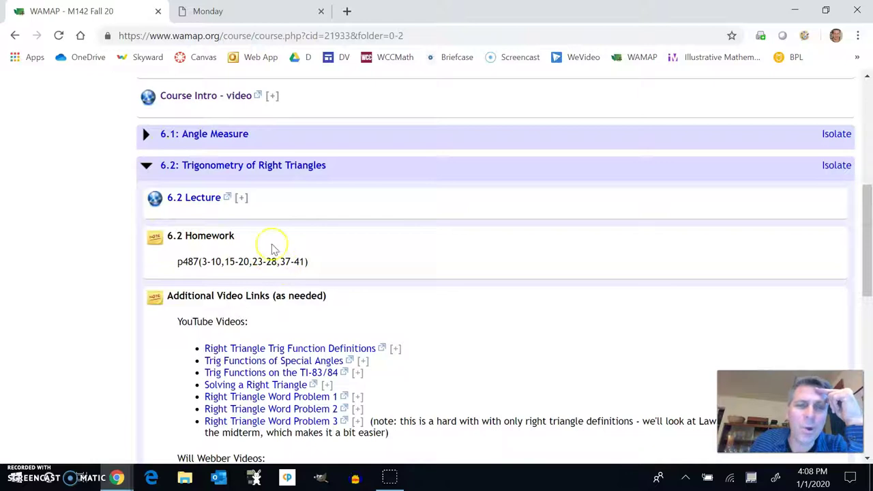
scroll(271, 246, up, 5)
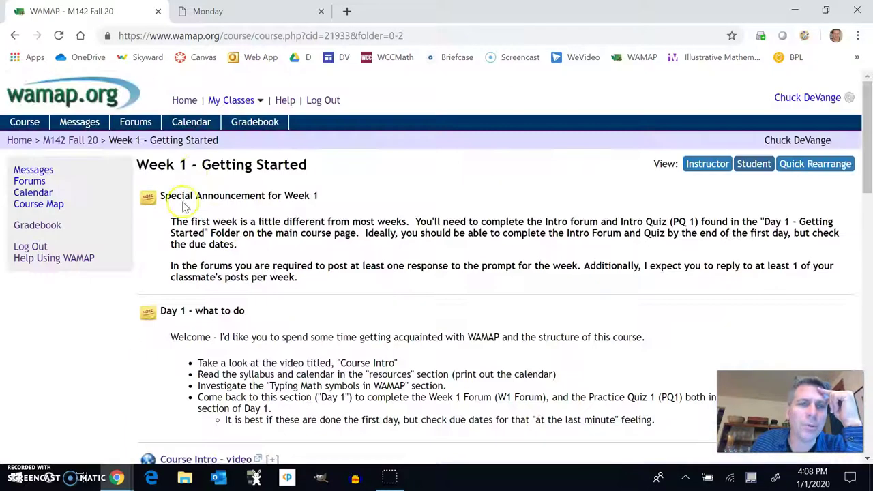
Return to the M142 Fall 20 course page, check the pacing calendar PDF, and come back to WAMAP
click(64, 140)
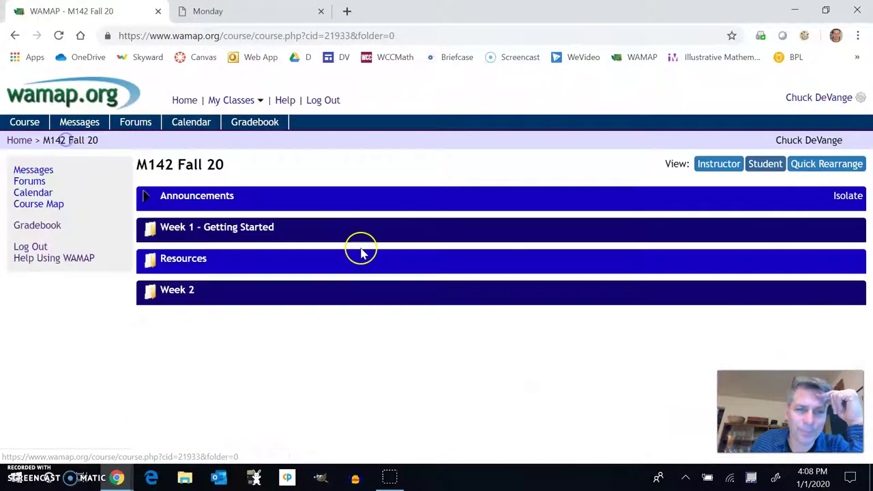
click(238, 13)
scroll(532, 313, down, 2)
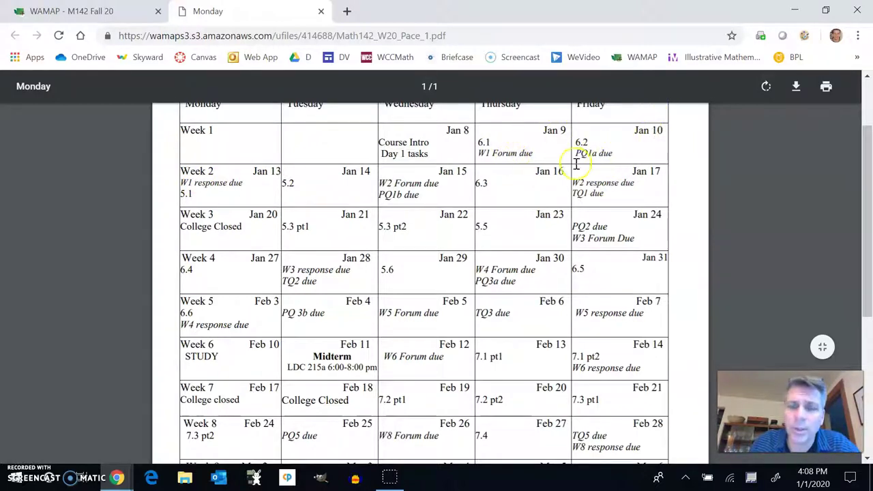
scroll(586, 217, down, 5)
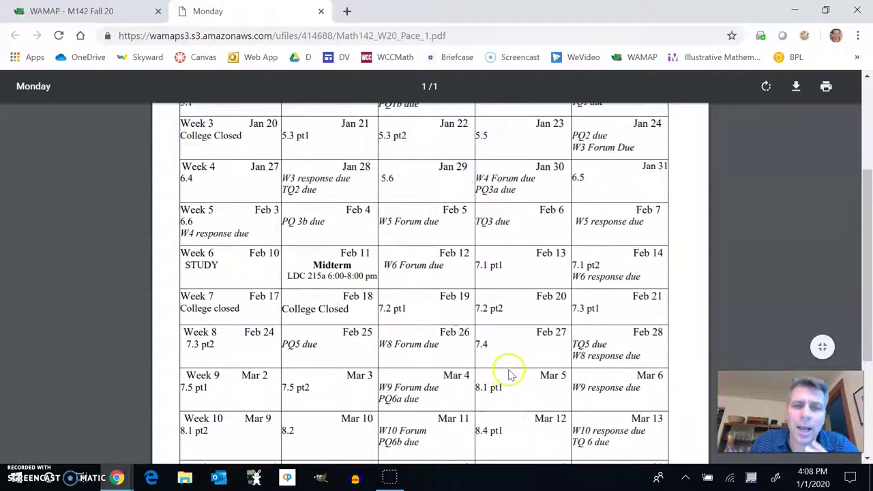
scroll(503, 331, up, 3)
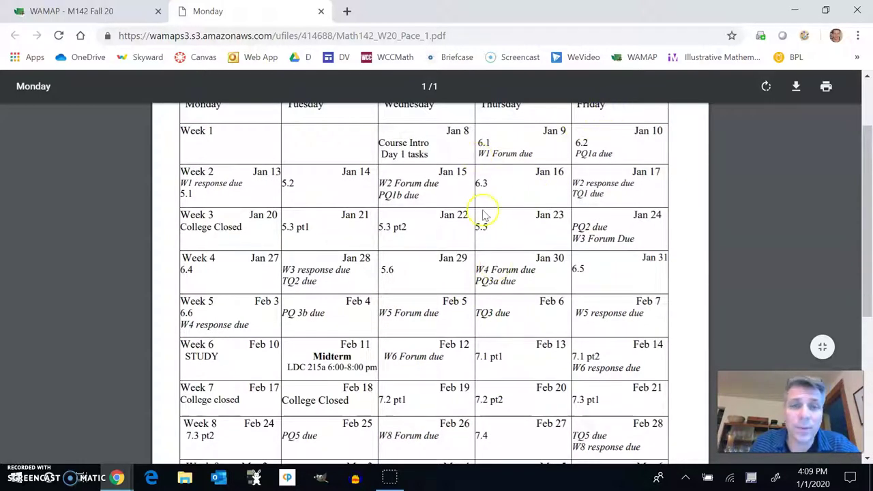
click(95, 11)
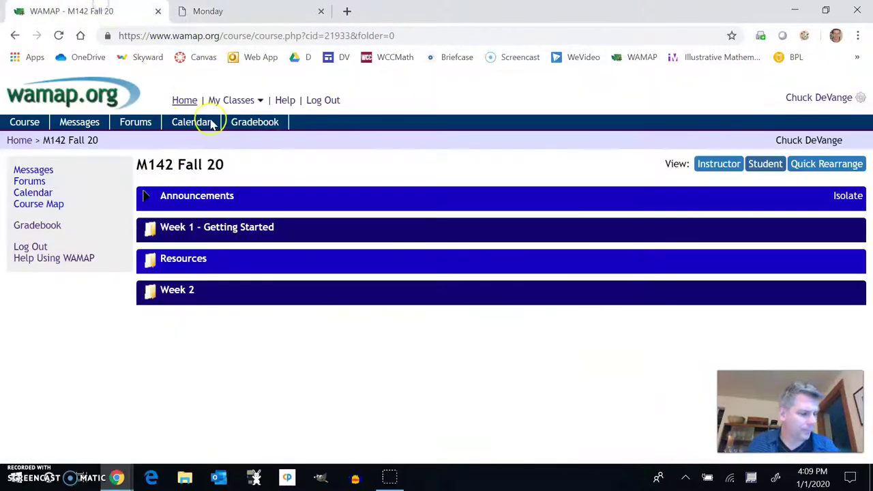
Start a new course message, leaving the recipient unset, and begin typing in the body
click(33, 170)
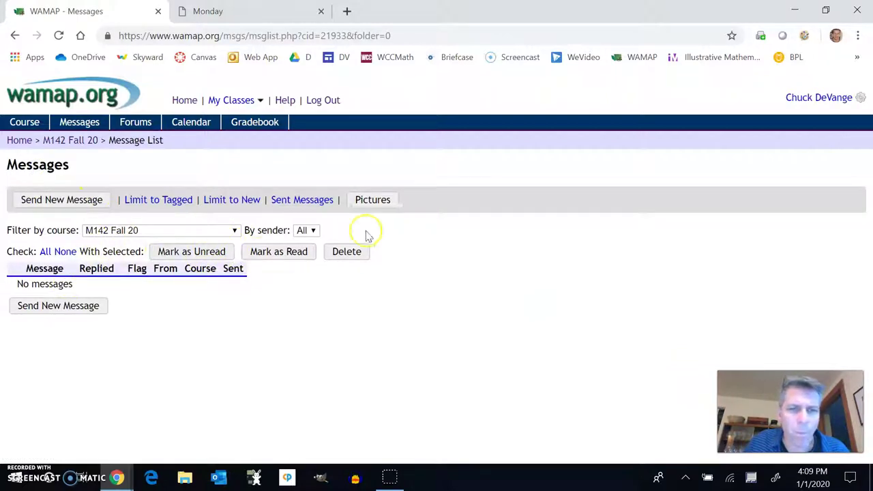
click(68, 200)
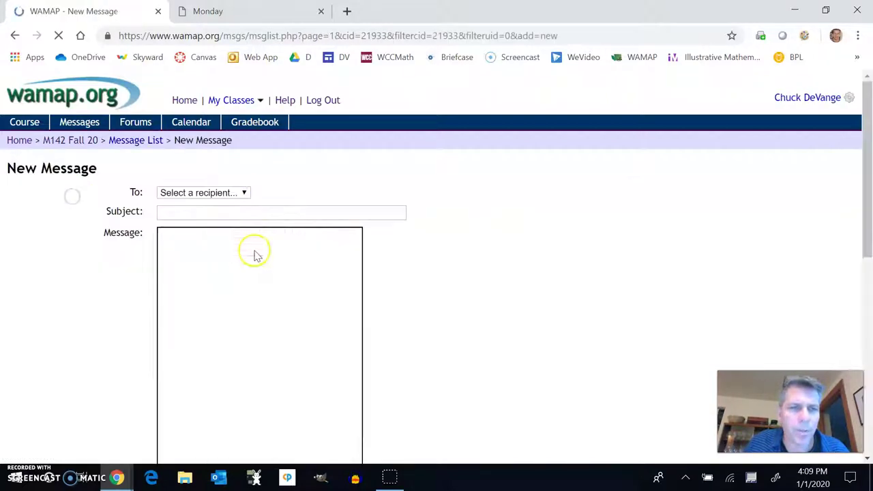
click(234, 192)
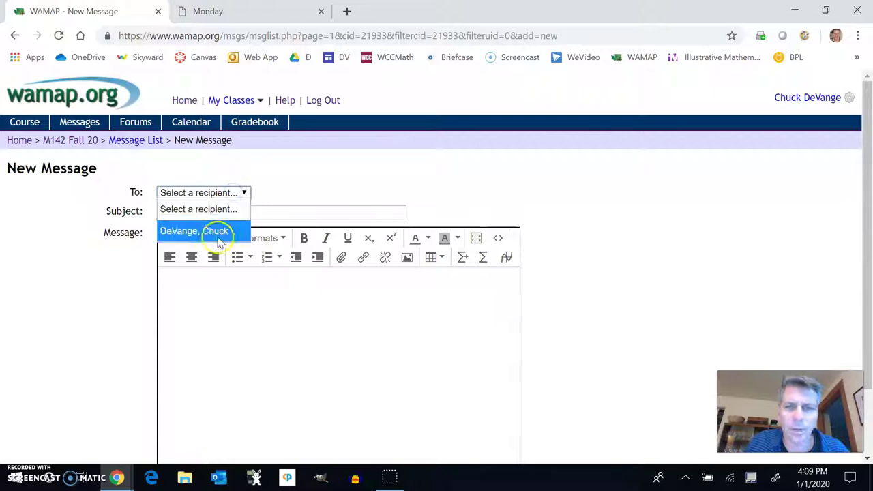
click(282, 210)
click(270, 290)
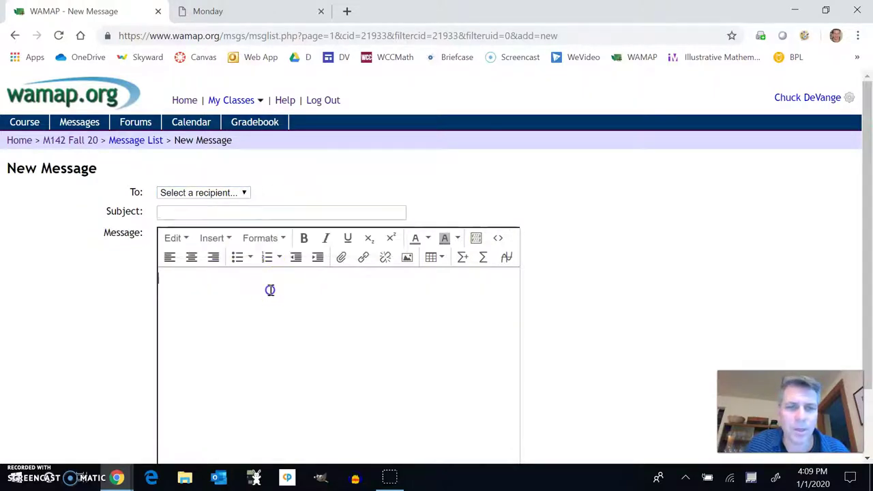
key(BackSpace)
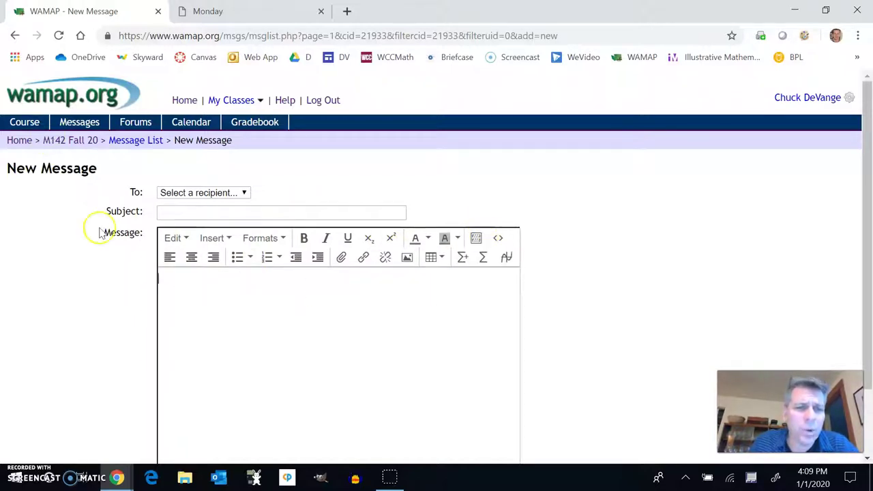
Insert the math fraction 3x/z^2 into the message body, then back out of the compose page
click(463, 259)
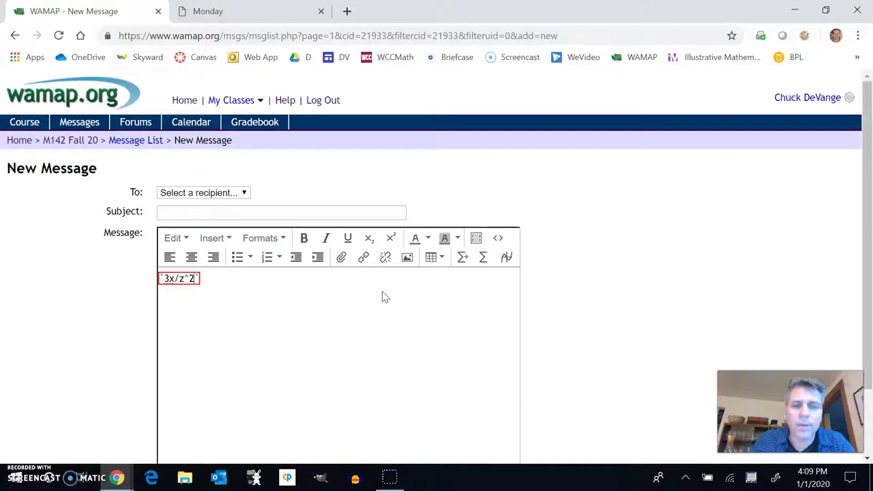
click(384, 296)
click(167, 282)
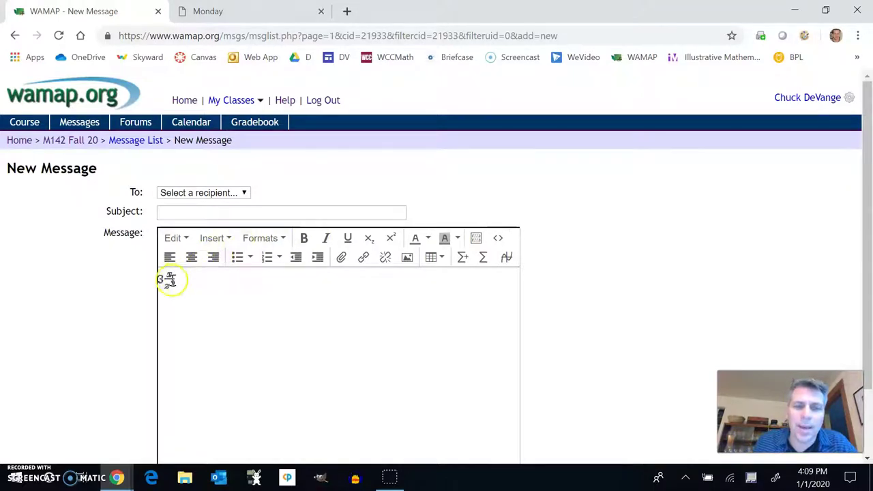
click(309, 269)
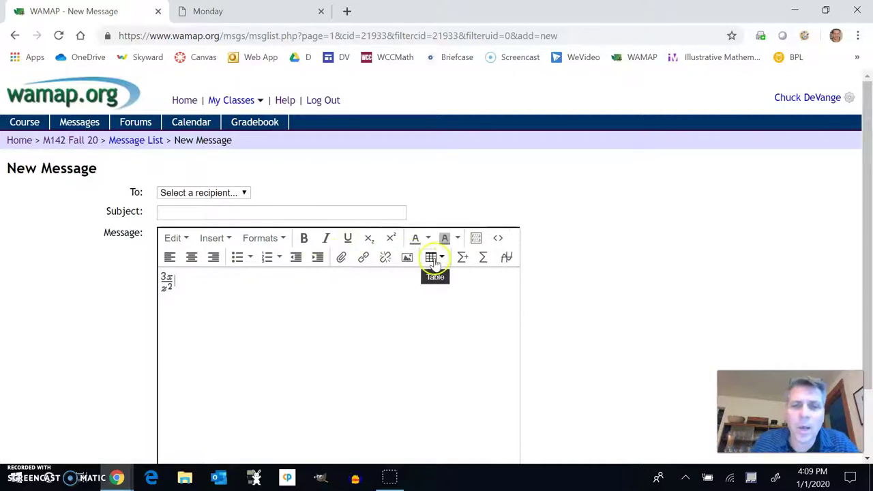
click(463, 258)
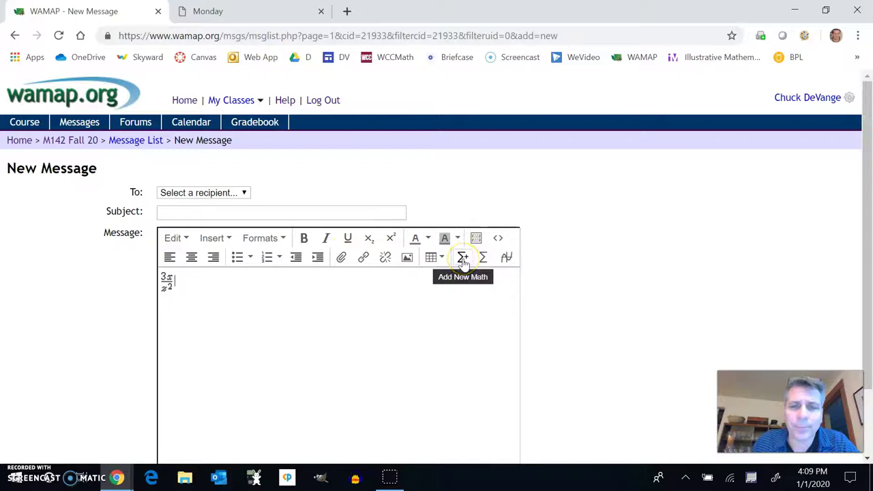
click(168, 284)
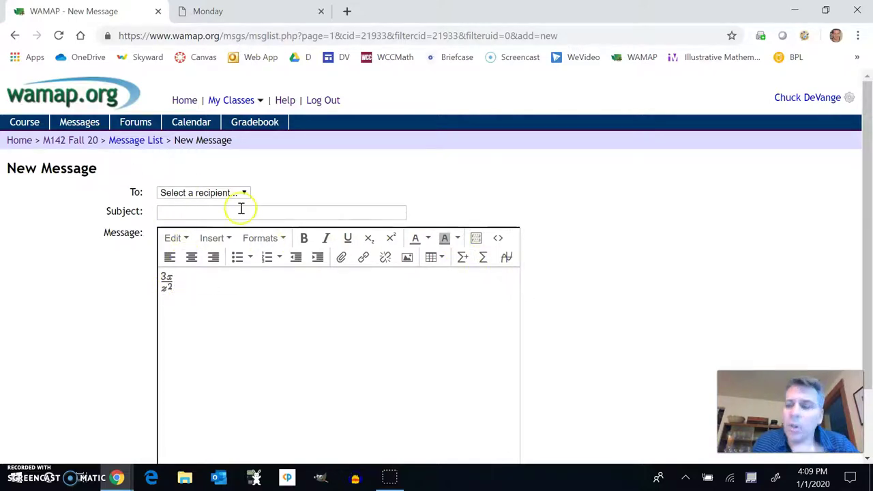
click(17, 36)
Back on the course, open Resources and expand 'Typing Math symbols in WAMAP' to read fraction examples
click(16, 36)
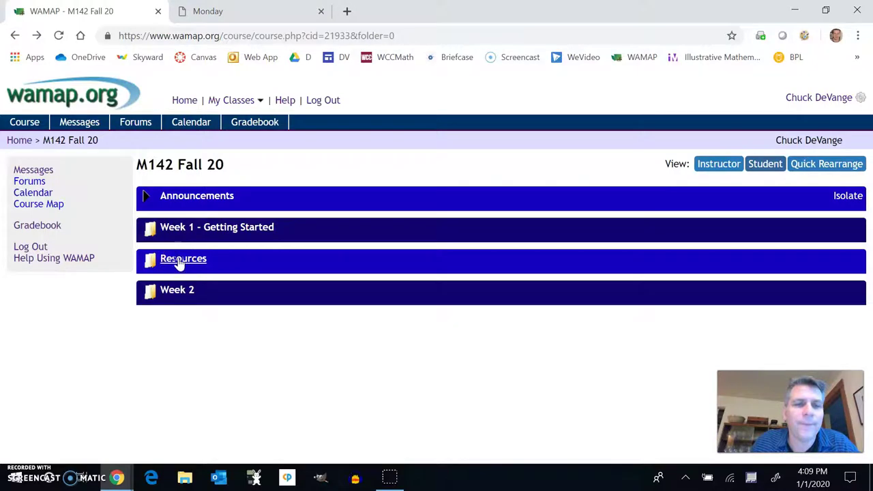
click(179, 262)
scroll(373, 275, down, 3)
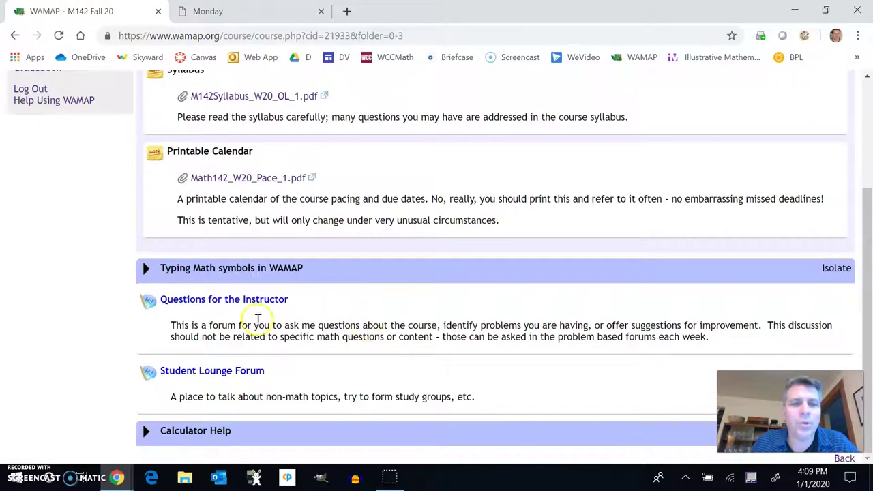
click(254, 298)
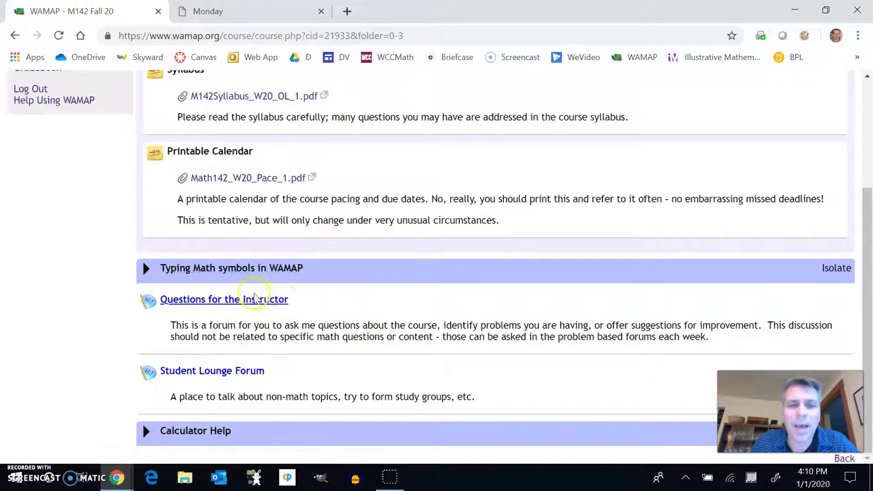
click(253, 270)
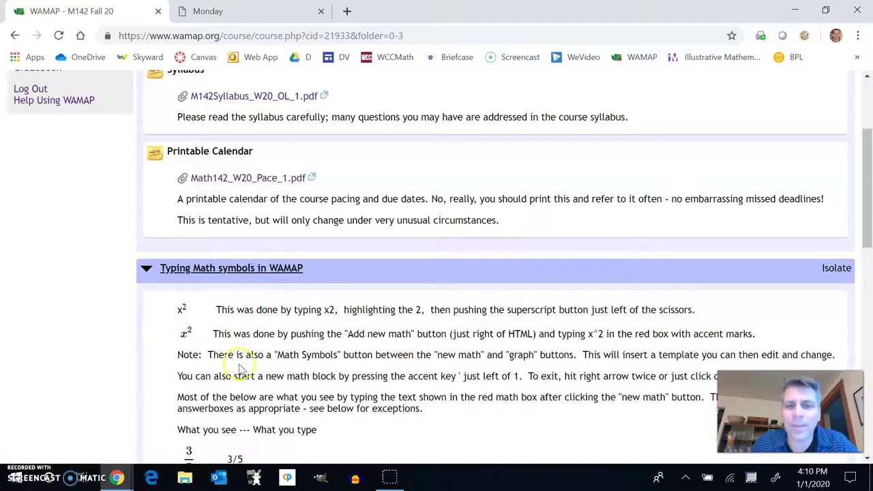
scroll(239, 368, down, 3)
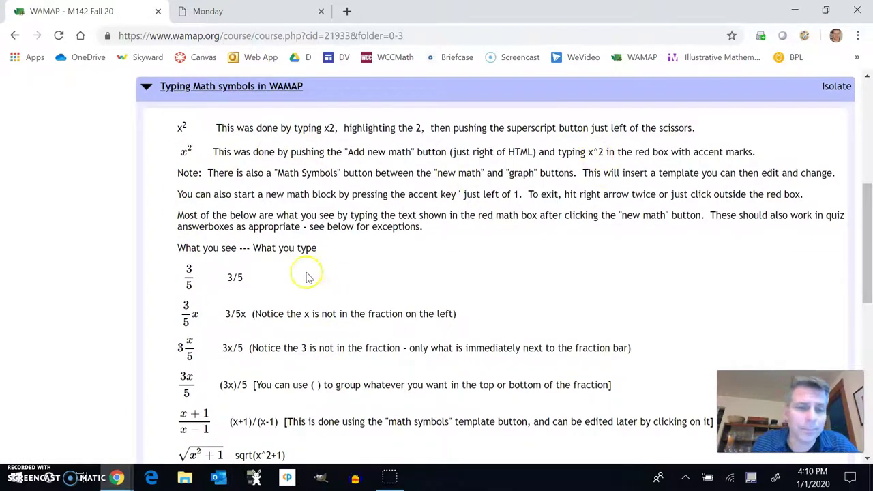
scroll(368, 310, up, 5)
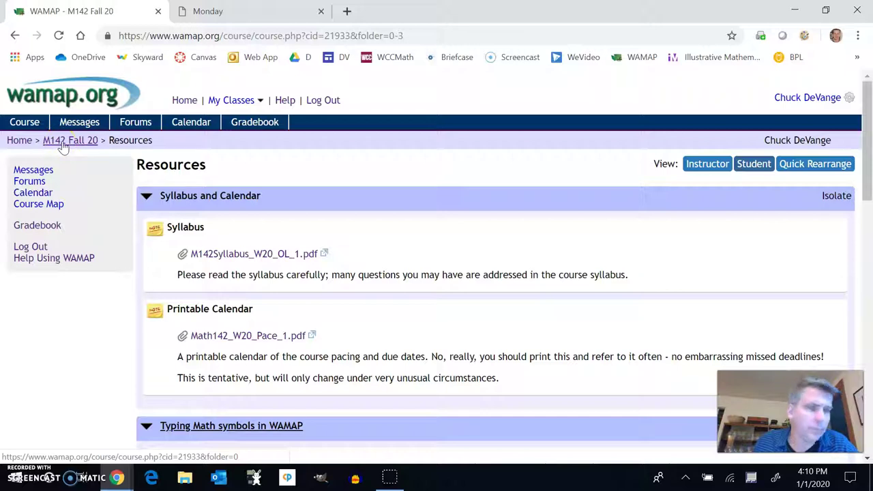
click(63, 146)
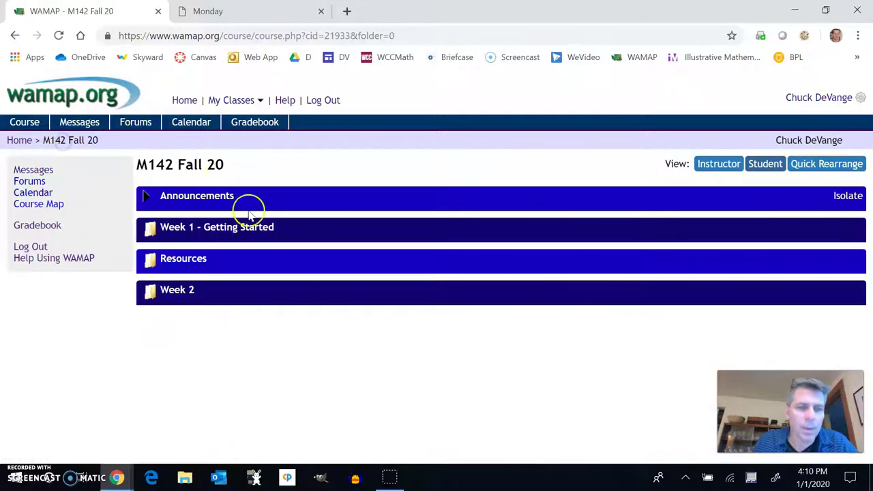
click(181, 227)
scroll(181, 228, down, 1)
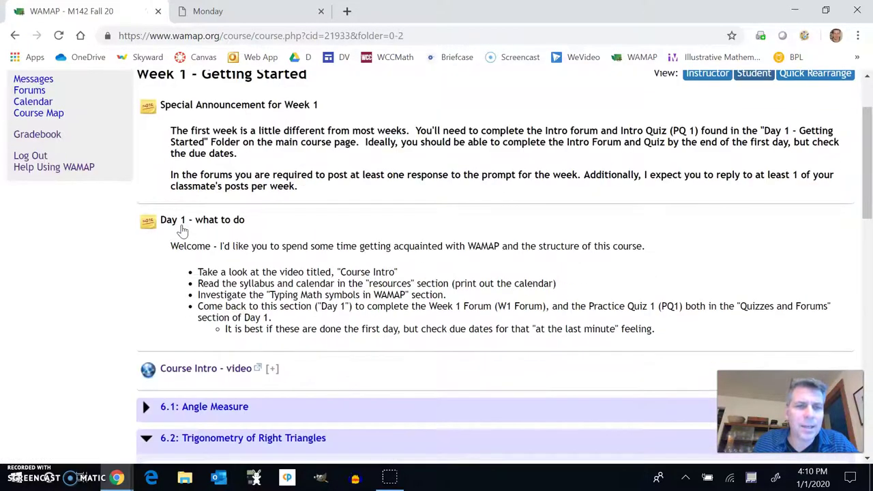
scroll(182, 231, down, 15)
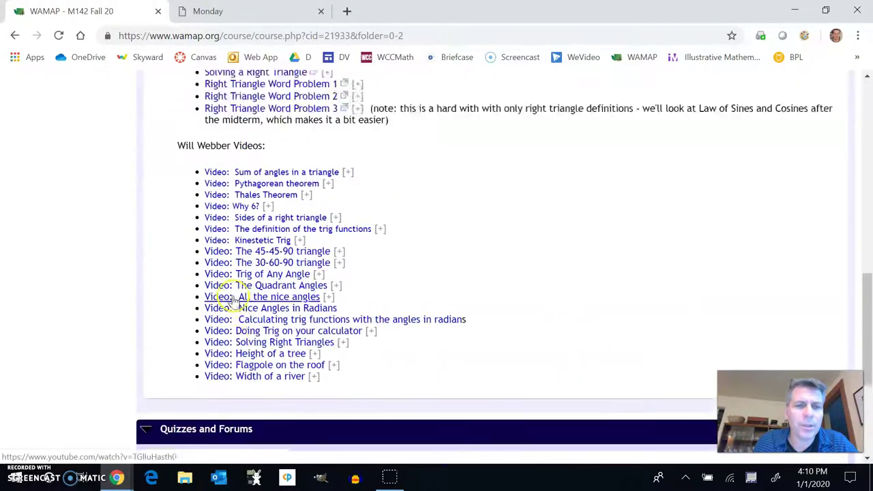
click(145, 197)
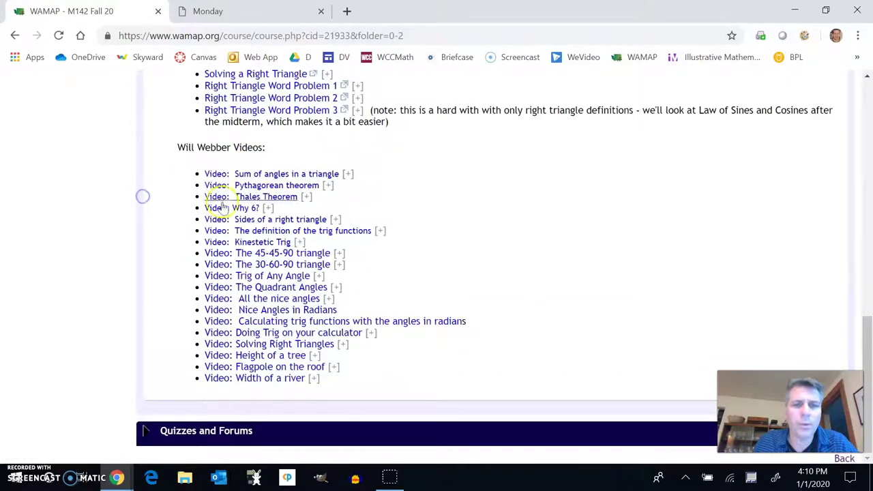
click(144, 429)
scroll(300, 327, down, 3)
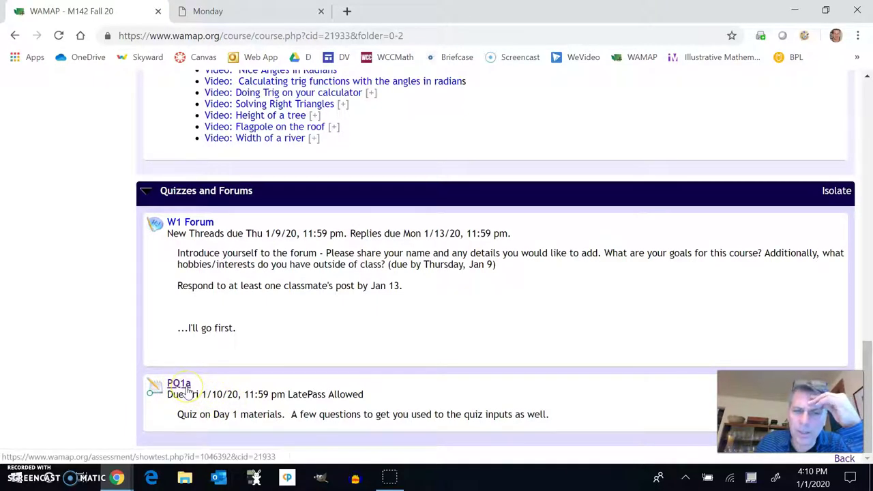
scroll(389, 356, up, 15)
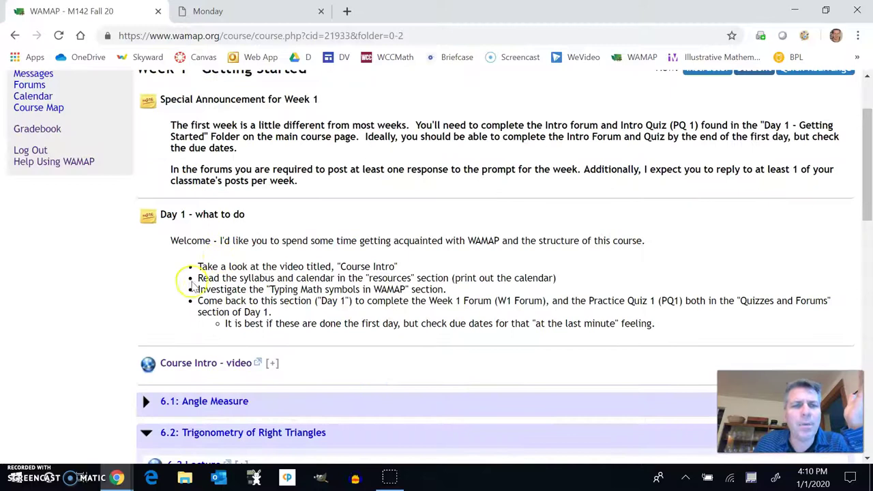
scroll(194, 286, up, 2)
Open the Week 2 folder from the main course page, glancing at the course pace calendar PDF
click(67, 140)
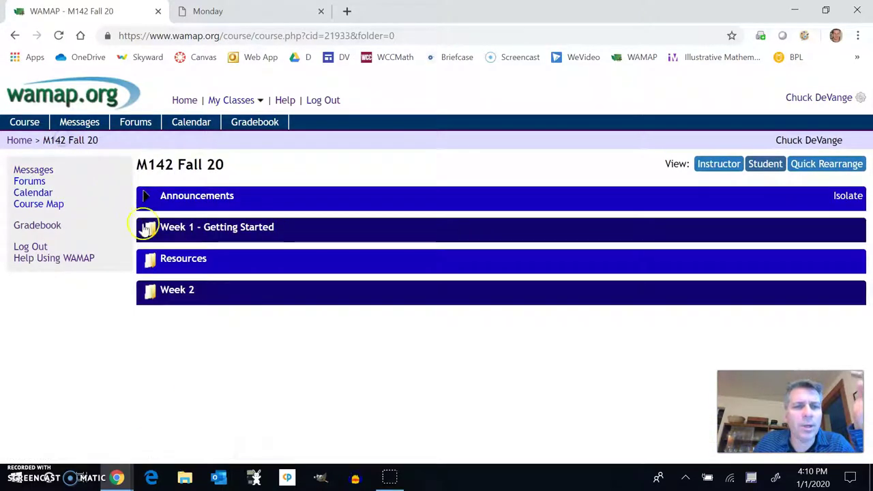
click(168, 292)
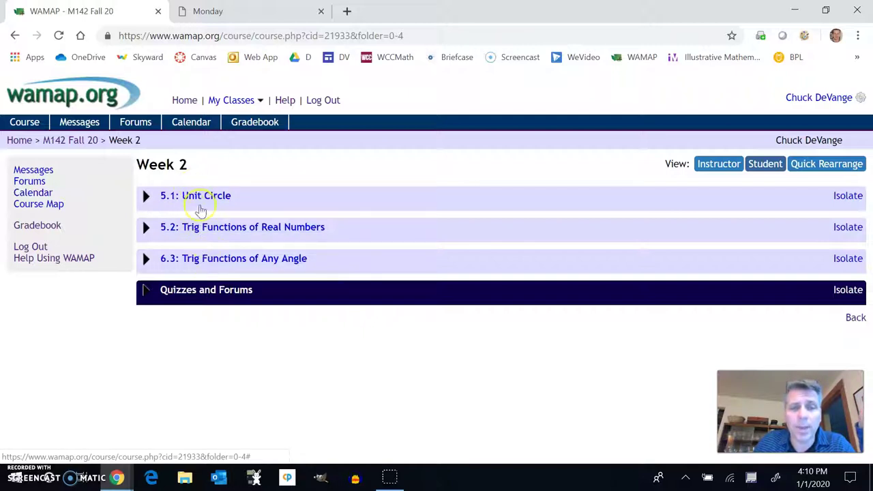
click(225, 11)
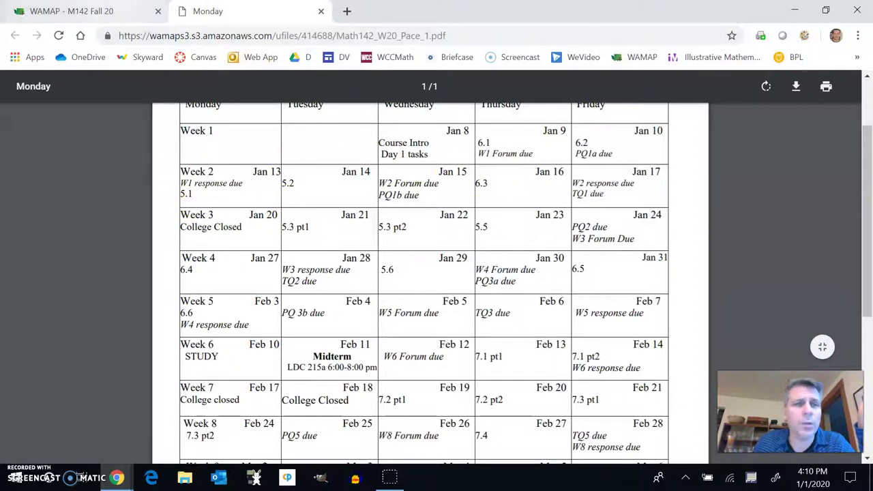
click(71, 11)
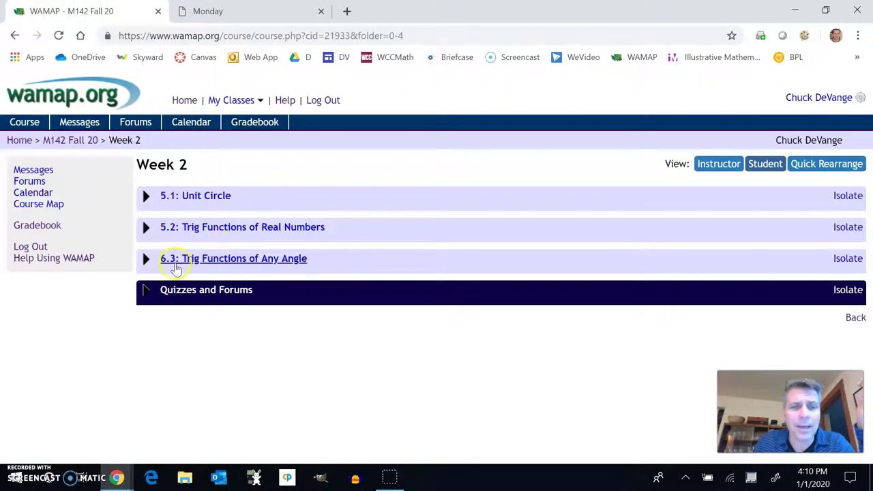
Expand and collapse the 6.3 Trig Functions of Any Angle unit and the Quizzes and Forums block
click(176, 262)
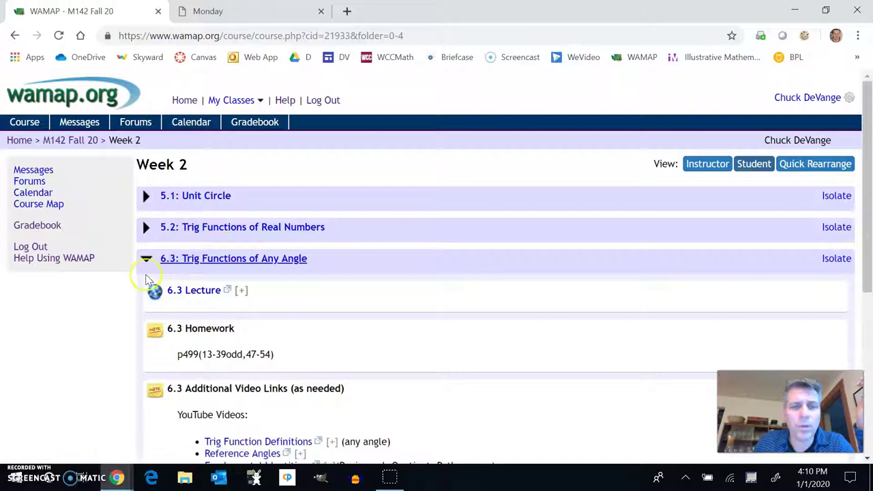
click(146, 258)
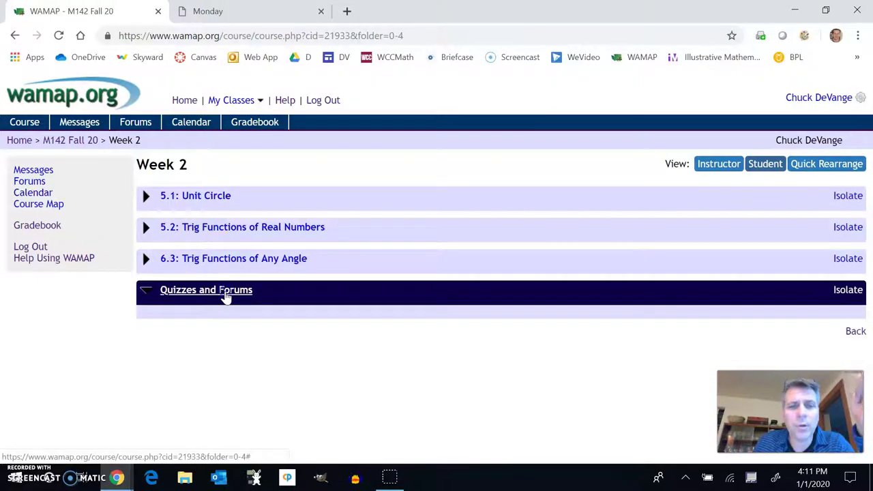
click(224, 296)
click(224, 296)
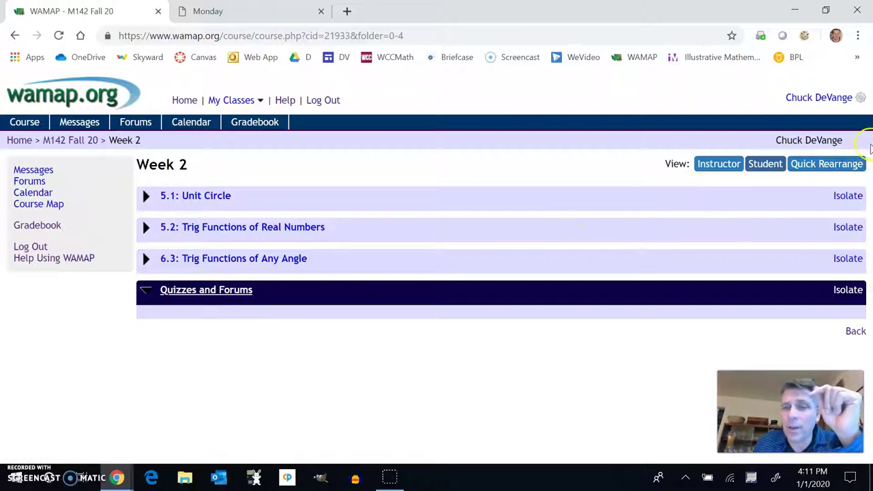
Switch Week 2 to instructor view, browse the Quizzes and Forums items, then collapse that block
click(735, 163)
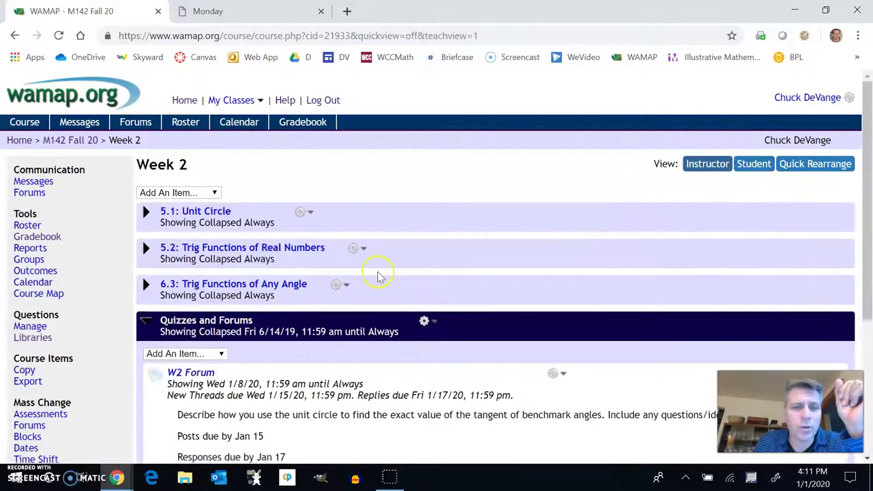
scroll(375, 272, down, 3)
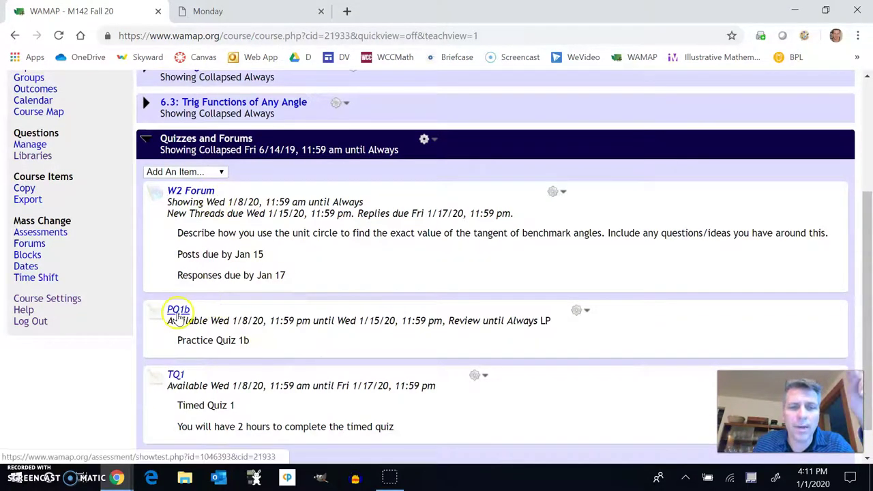
scroll(357, 402, down, 1)
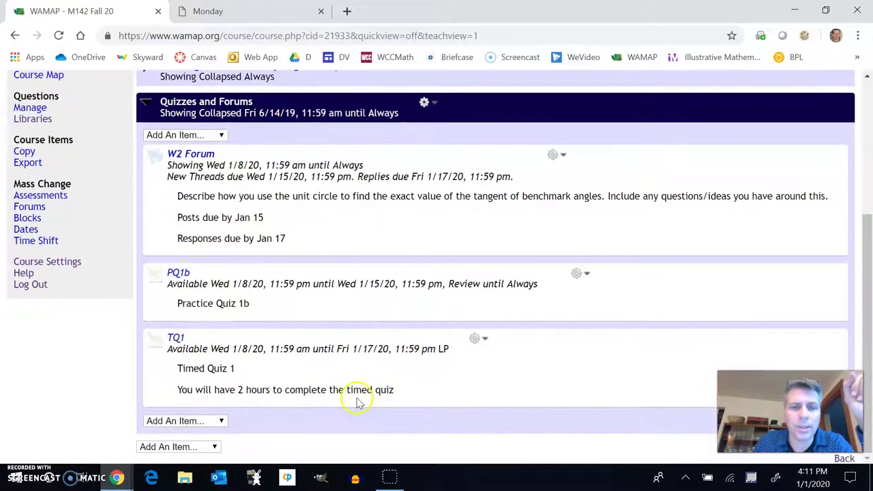
scroll(338, 331, up, 2)
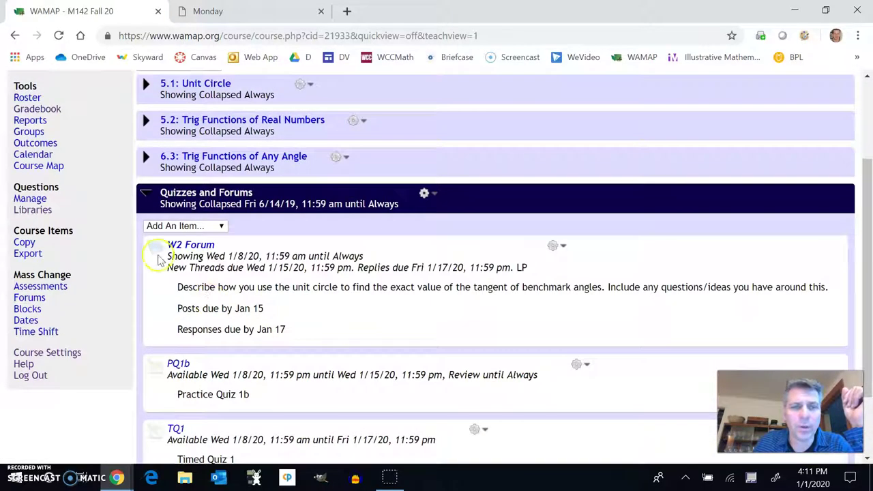
click(147, 193)
Go back to the main M142 Fall 20 course page via the breadcrumb
click(87, 89)
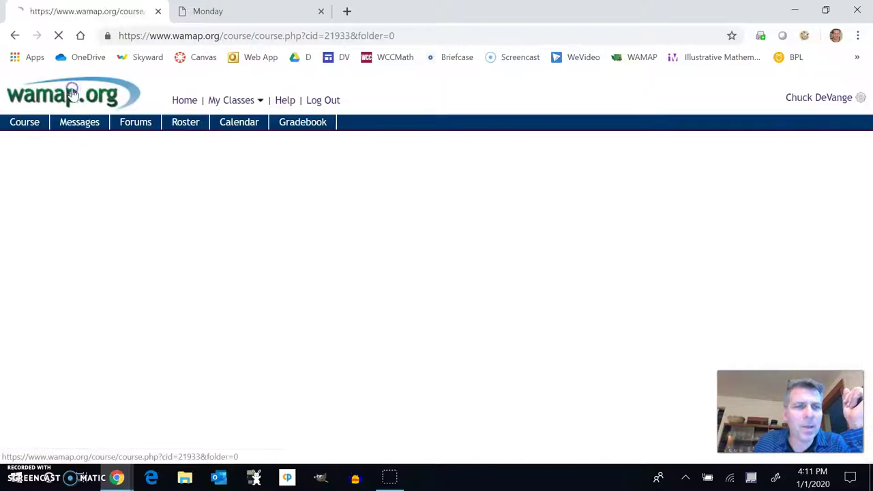